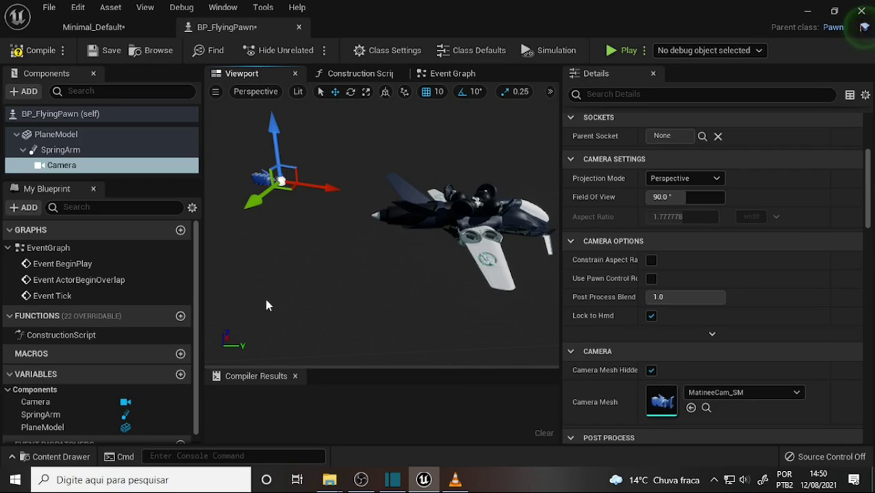
- Open BP_FlyingPawn's Event Graph, framing its disabled BeginPlay, ActorBeginOverlap and Tick nodes, with a wider My Blueprint panel
left_click(451, 74)
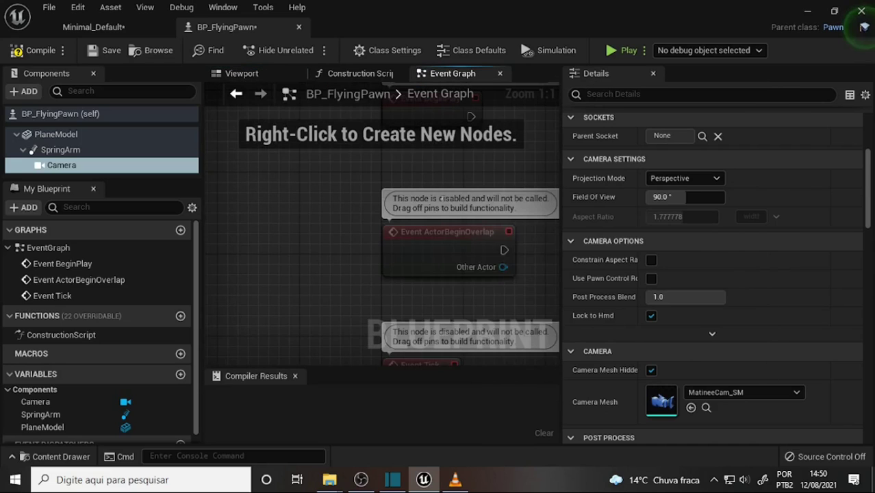
scroll(301, 259, "down", 2)
scroll(300, 259, "down", 2)
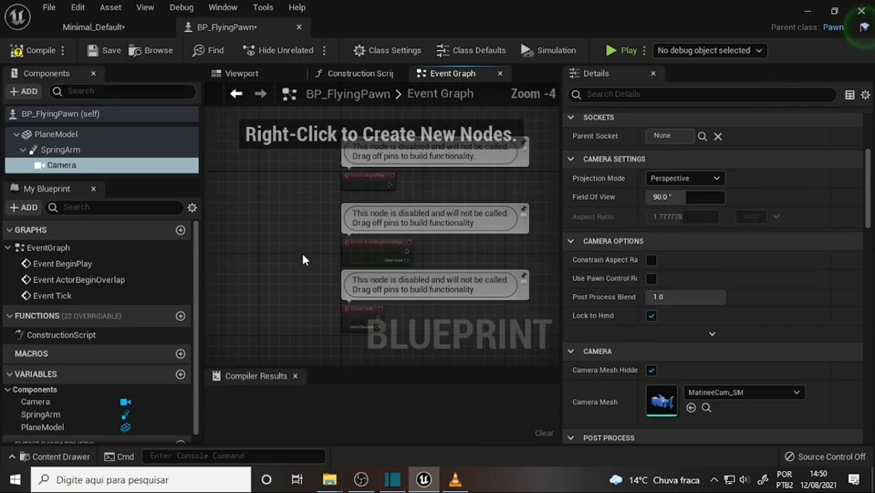
scroll(300, 260, "up", 1)
scroll(300, 267, "down", 1)
right_click_drag(300, 270, 288, 160)
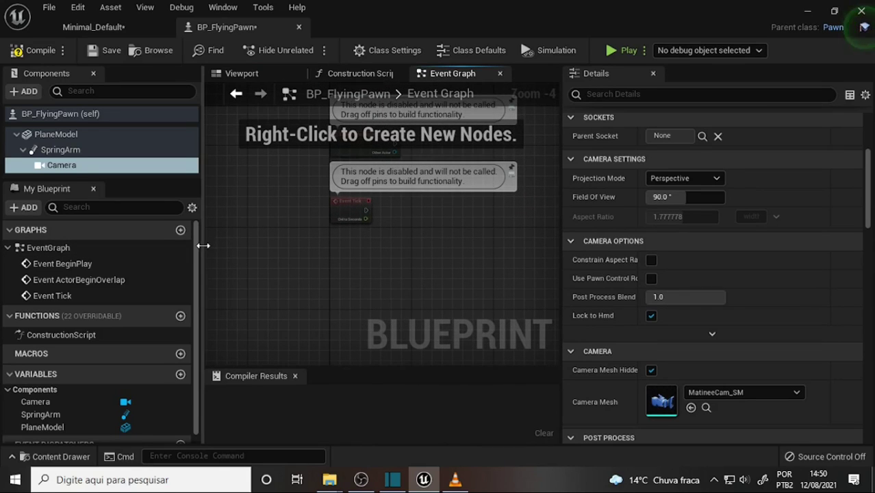
left_click_drag(203, 246, 233, 246)
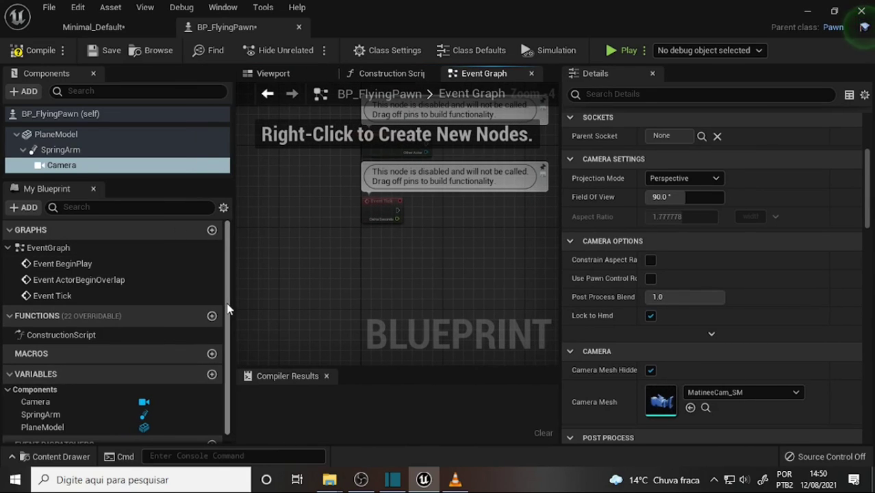
scroll(230, 329, "down", 1)
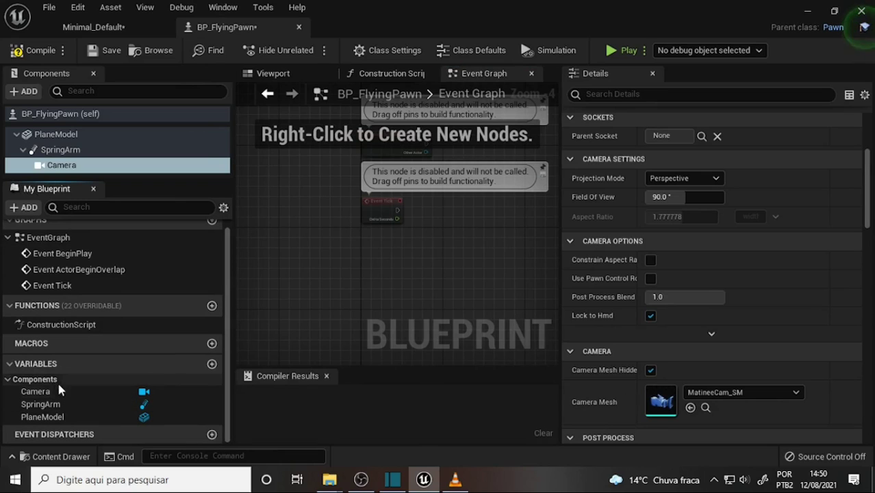
- Add a new variable named Thrust and change its type from Boolean to Float
left_click(211, 367)
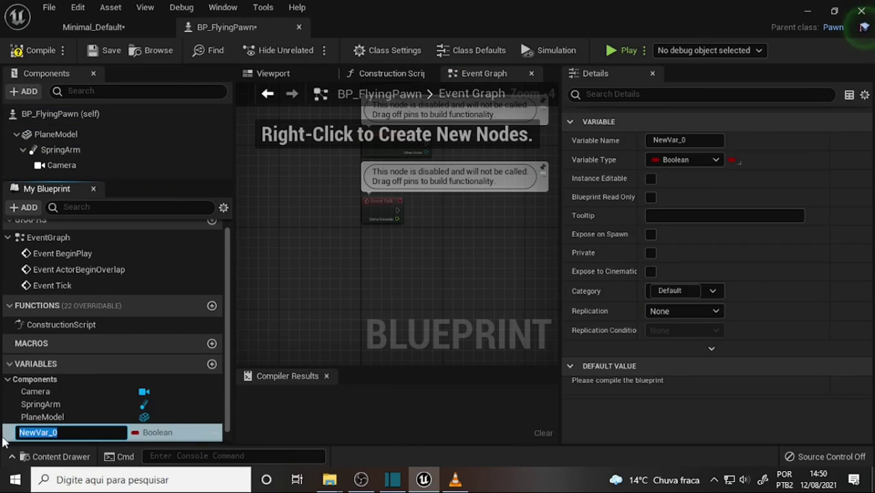
type("Thrust")
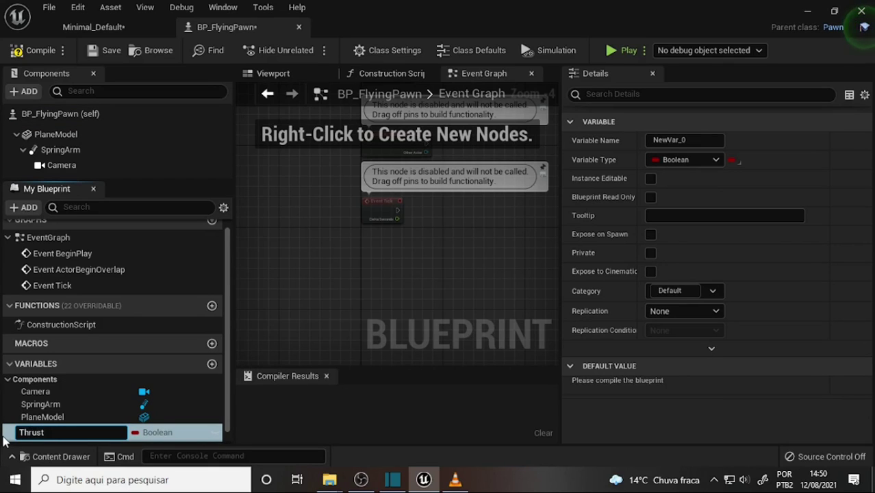
left_click(165, 432)
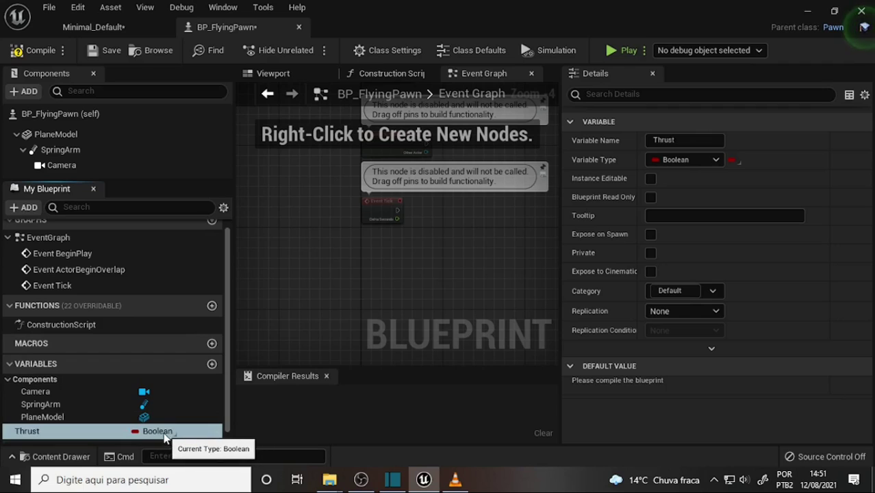
left_click(161, 432)
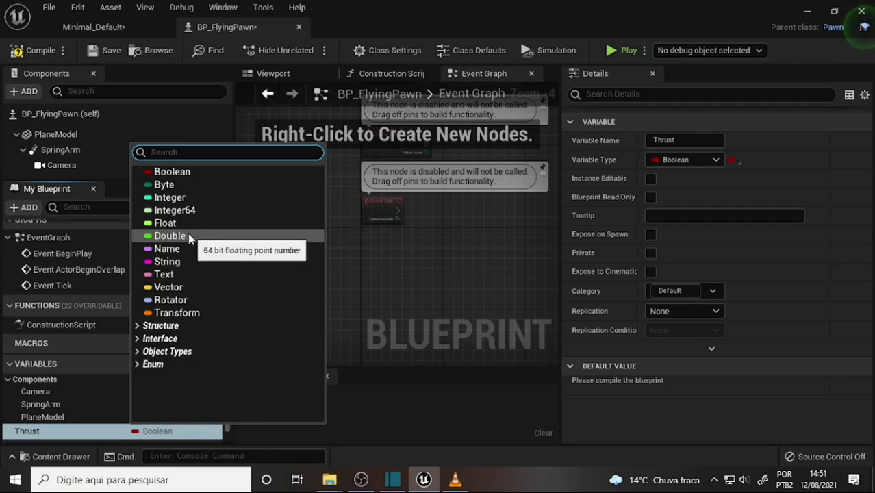
left_click(177, 224)
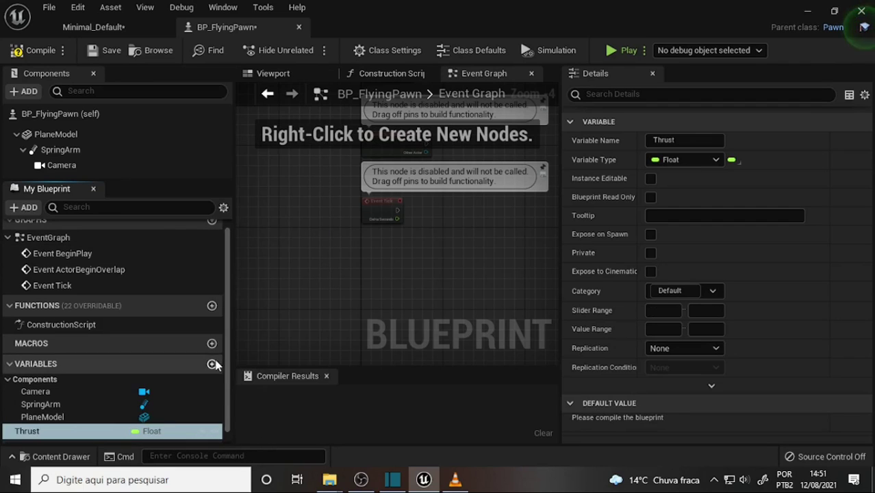
left_click_drag(228, 368, 228, 431)
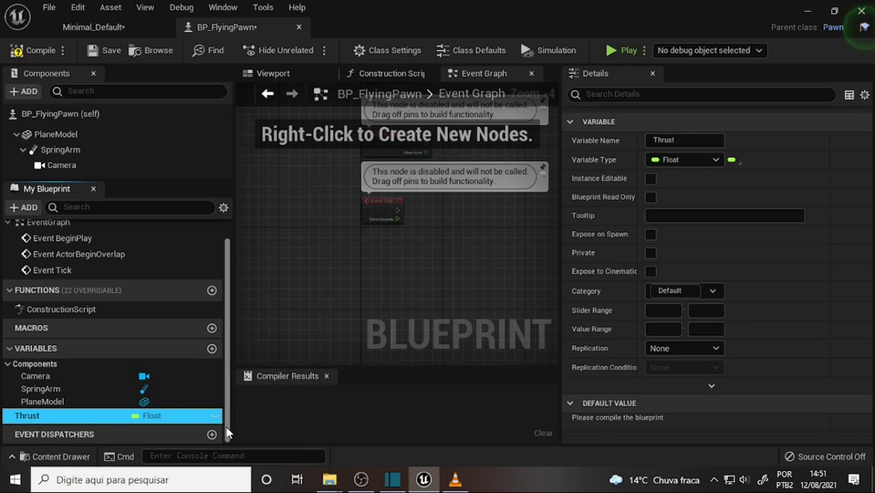
- Check the tutorial video, then give the My Blueprint list more height to show all its sections
key("alt+Tab")
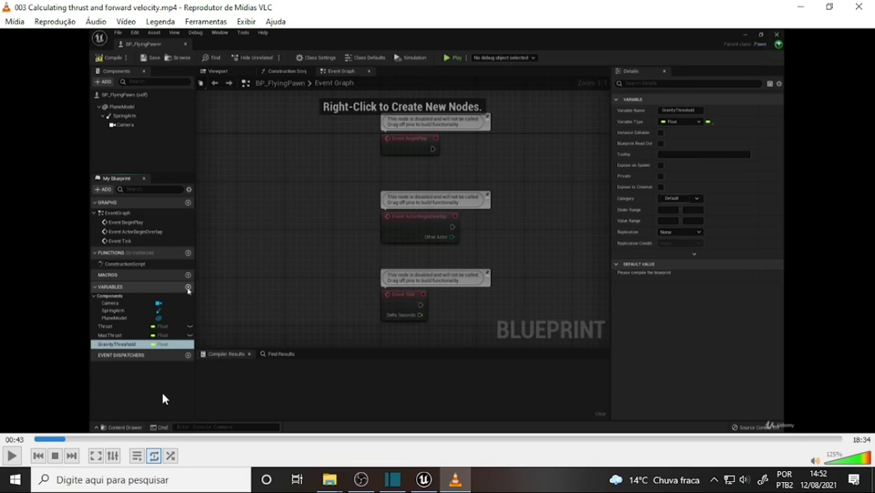
left_click(424, 479)
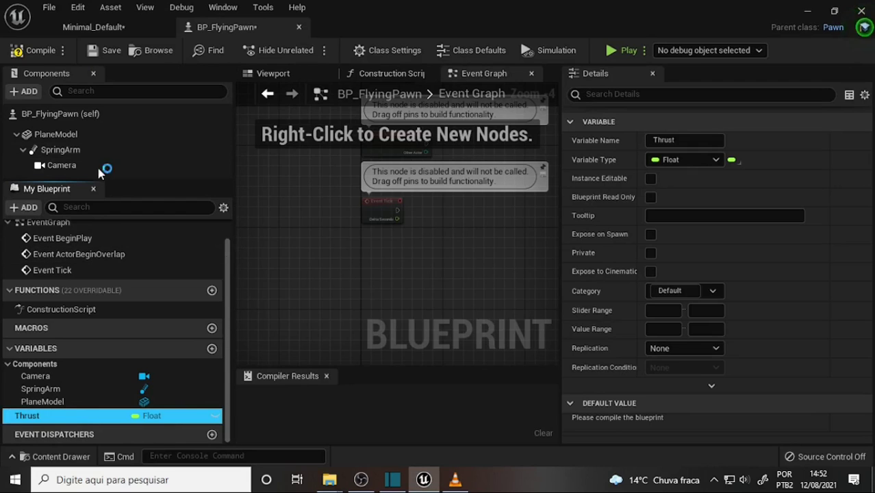
left_click_drag(76, 176, 80, 111)
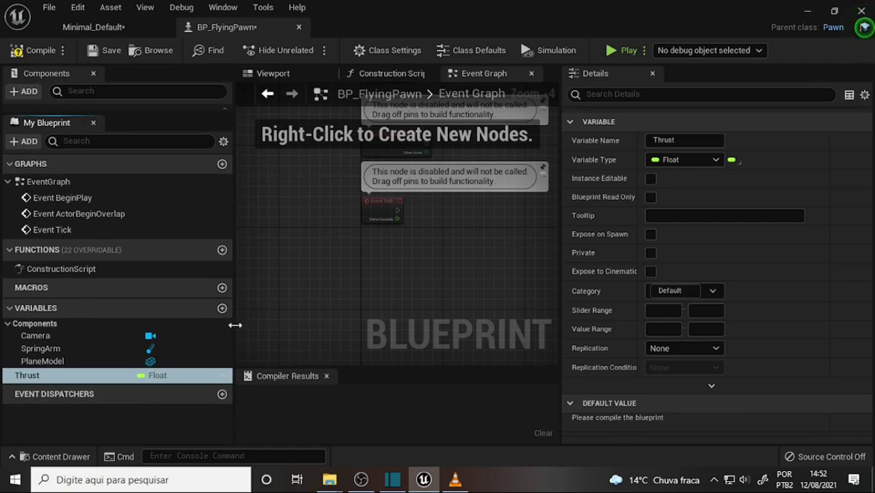
- Add a second Float variable named MaxThrust
left_click(221, 308)
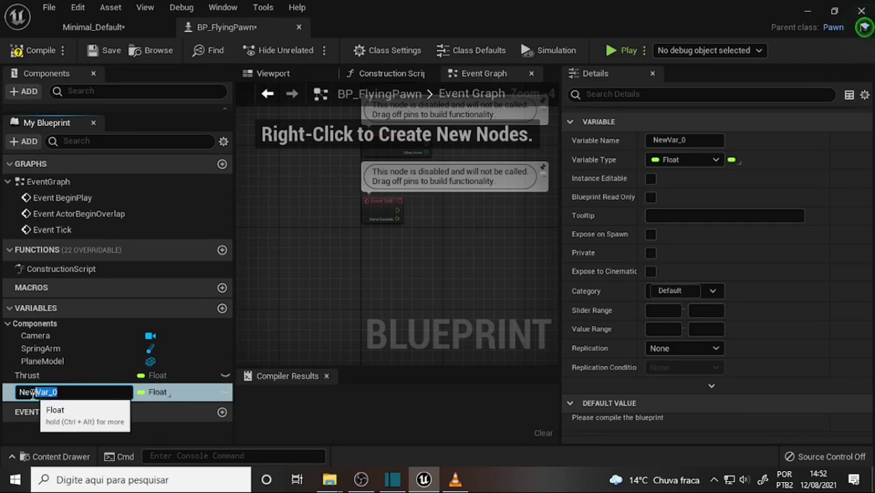
left_click_drag(33, 394, 2, 389)
type("MaxThrust")
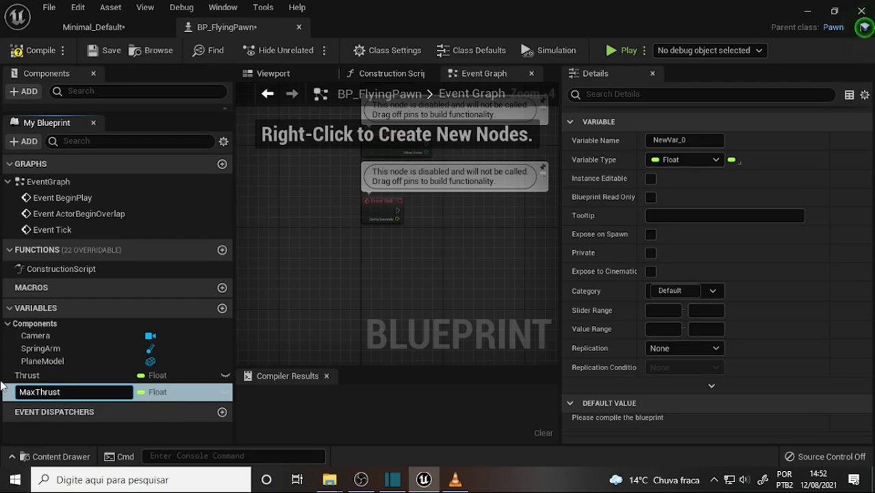
key("Return")
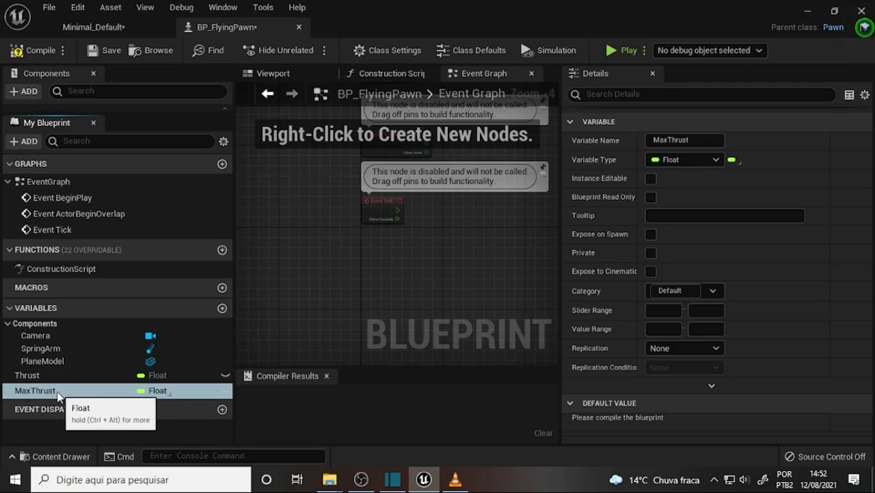
- Add a third Float variable named GravityThreshold, checking the tutorial video for its name
left_click(222, 308)
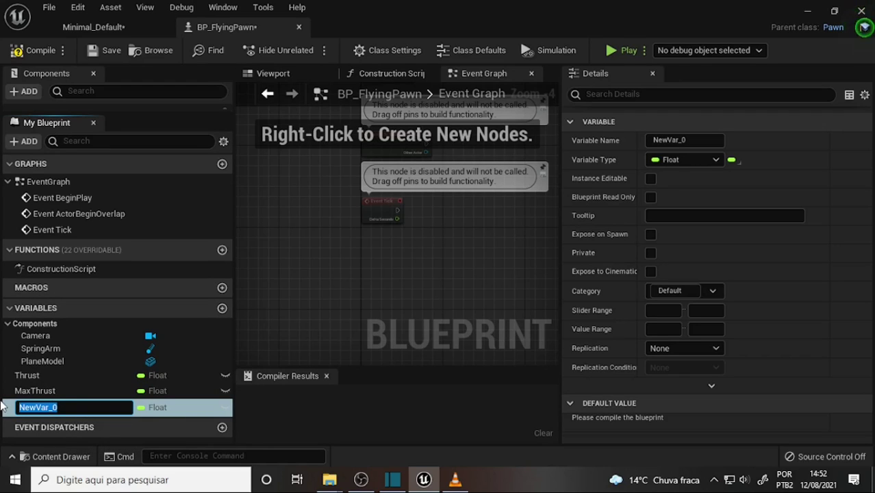
type("GravityT")
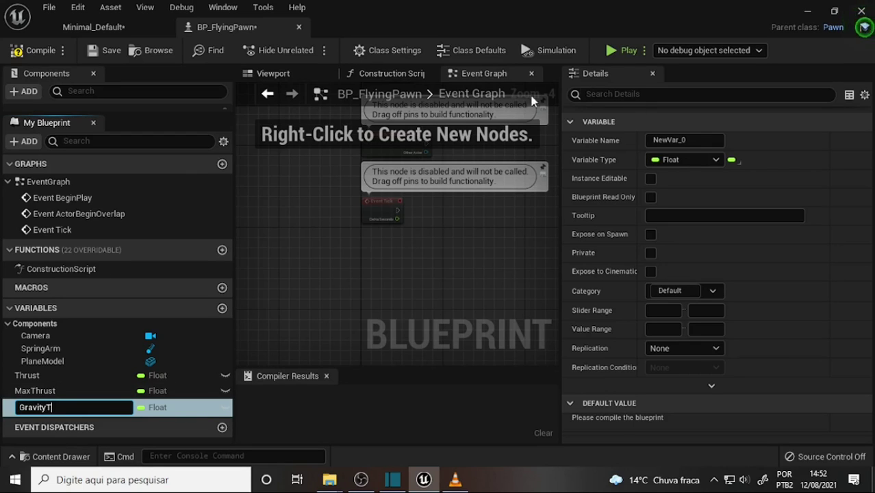
mouse_move(365, 485)
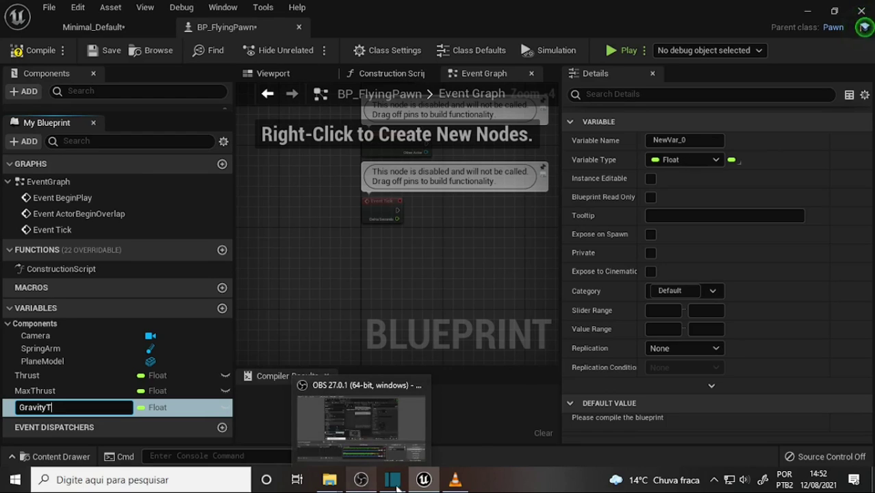
left_click(455, 483)
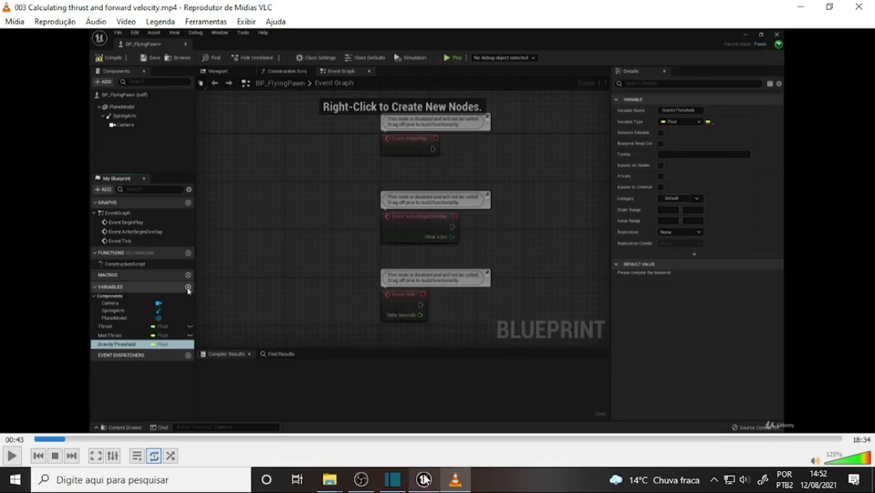
left_click(424, 479)
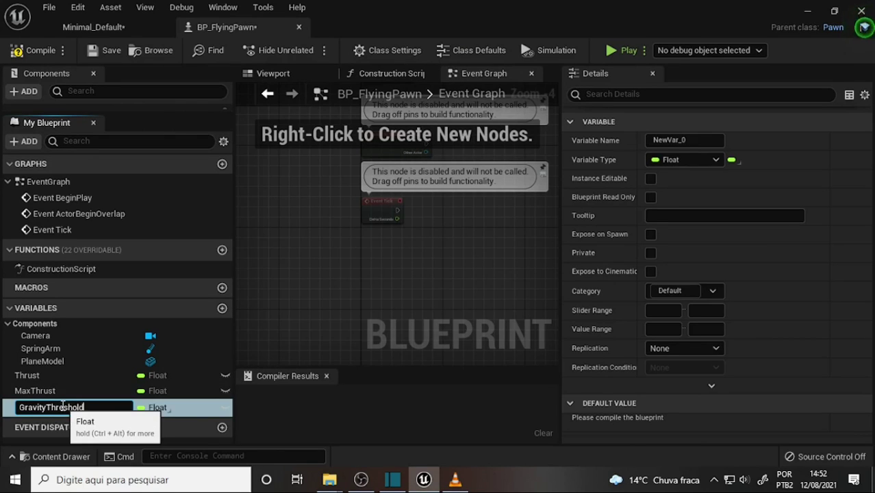
left_click(309, 282)
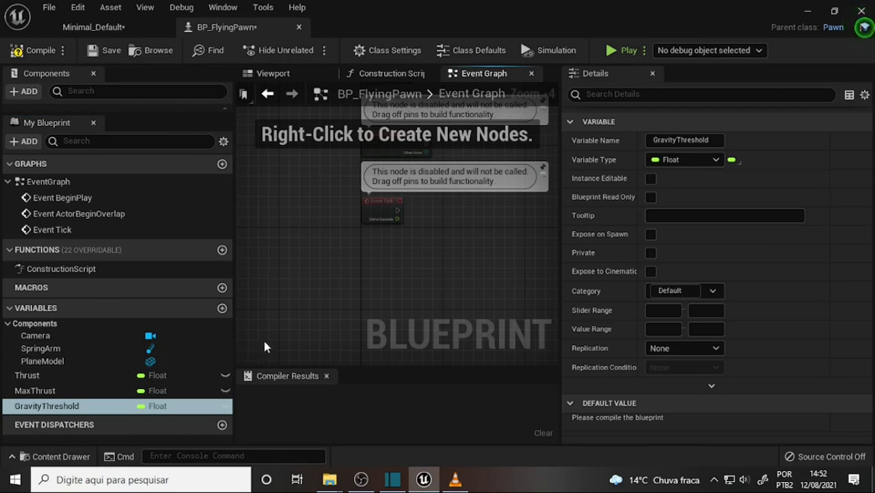
- Select Thrust and compile BP_FlyingPawn so Thrust shows an editable default value of 0.0
left_click(32, 379)
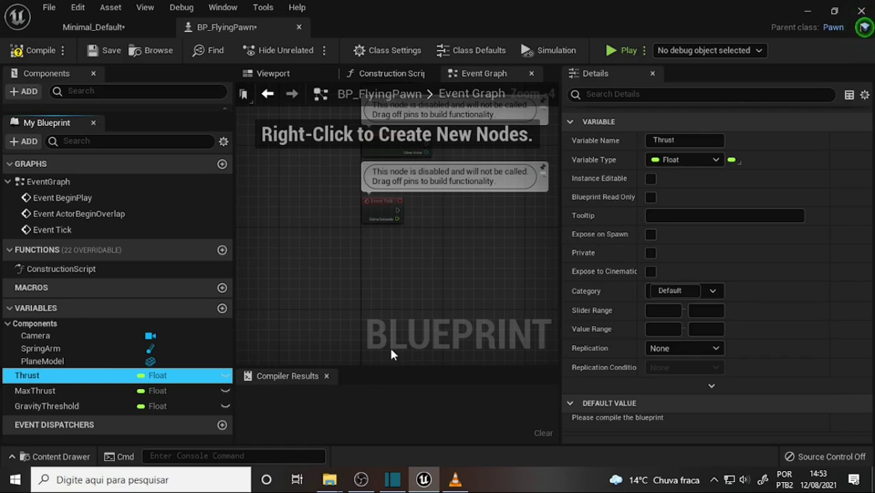
scroll(477, 270, "up", 2)
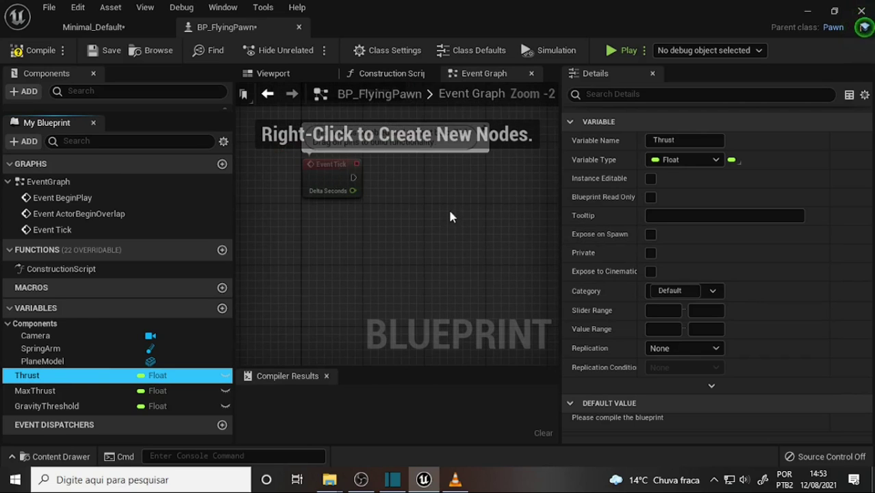
right_click_drag(448, 208, 471, 265)
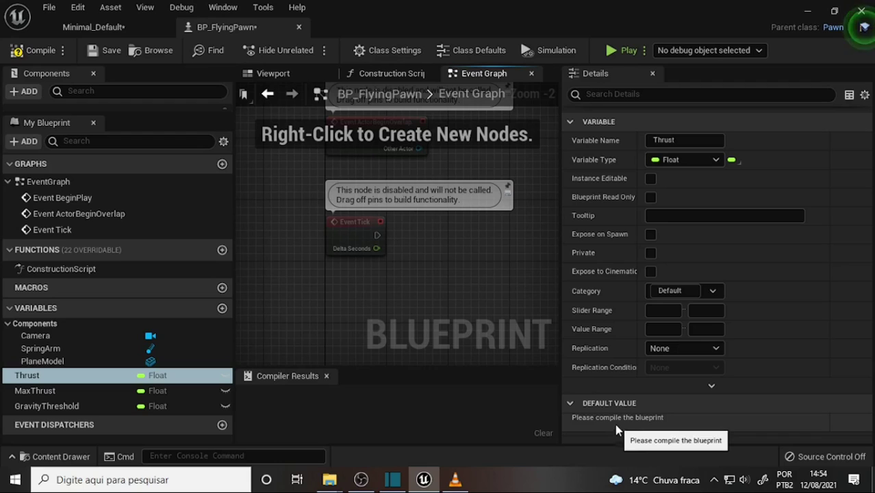
left_click(34, 49)
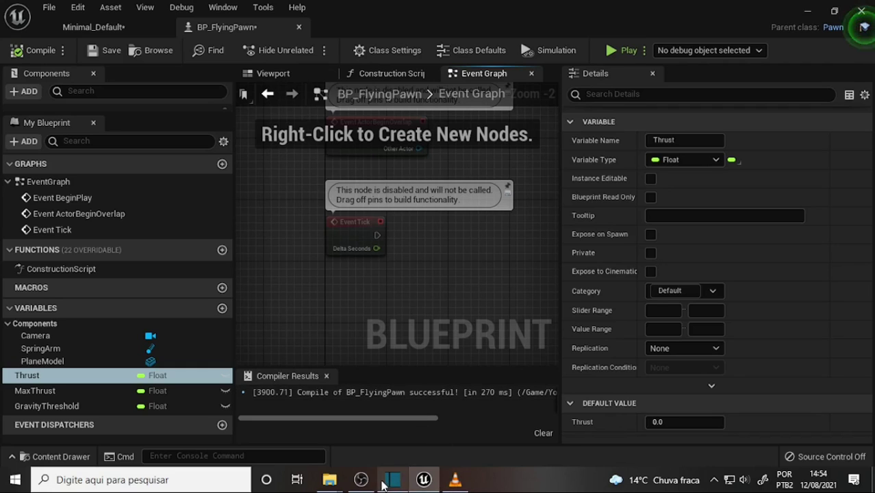
left_click(361, 480)
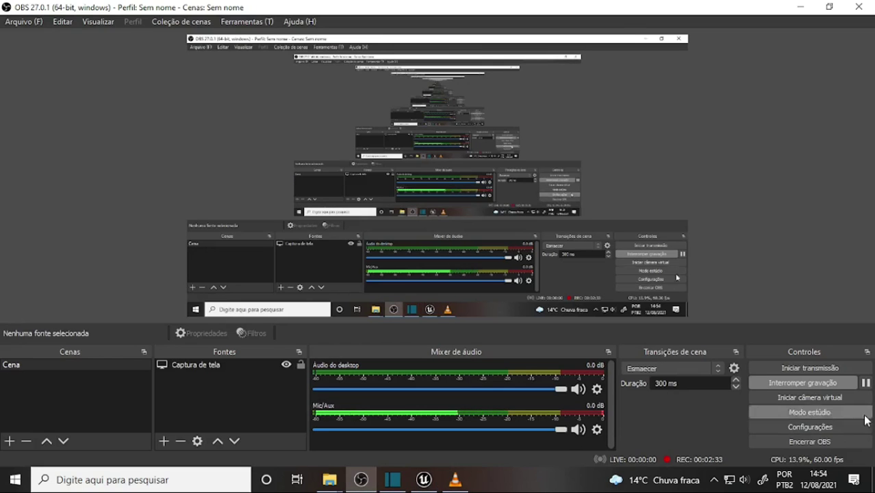
left_click(424, 479)
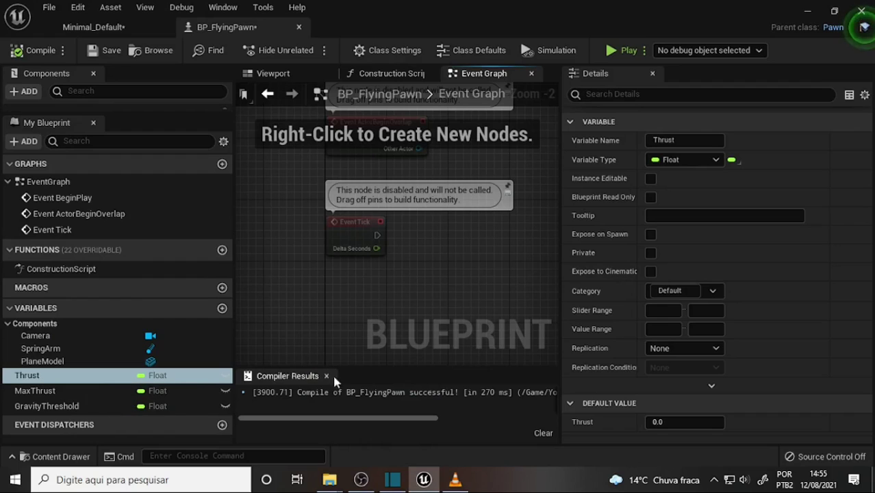
- Set MaxThrust's default value to 5000 and GravityThreshold's default value to 1000
left_click(45, 391)
left_click(677, 421)
type("5000")
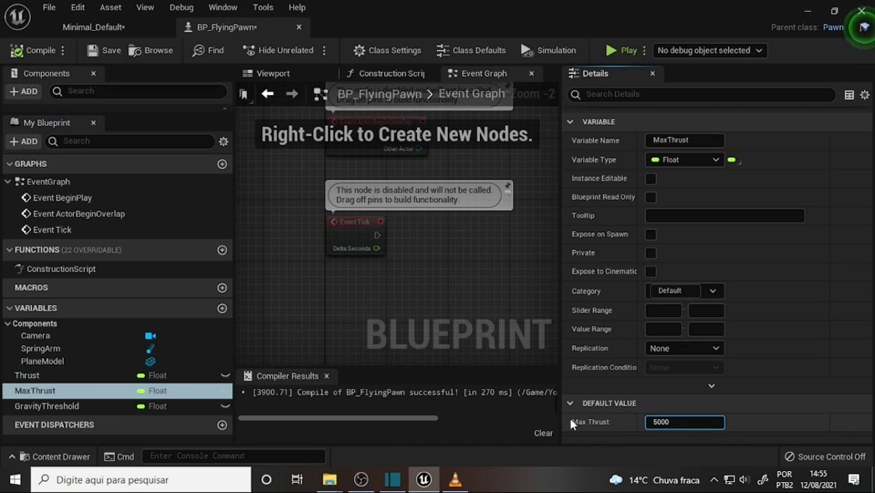
key("Return")
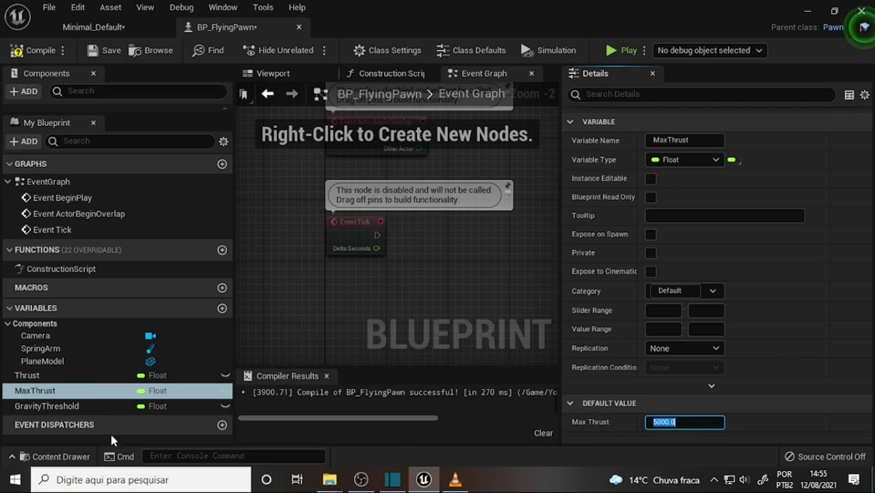
left_click(69, 406)
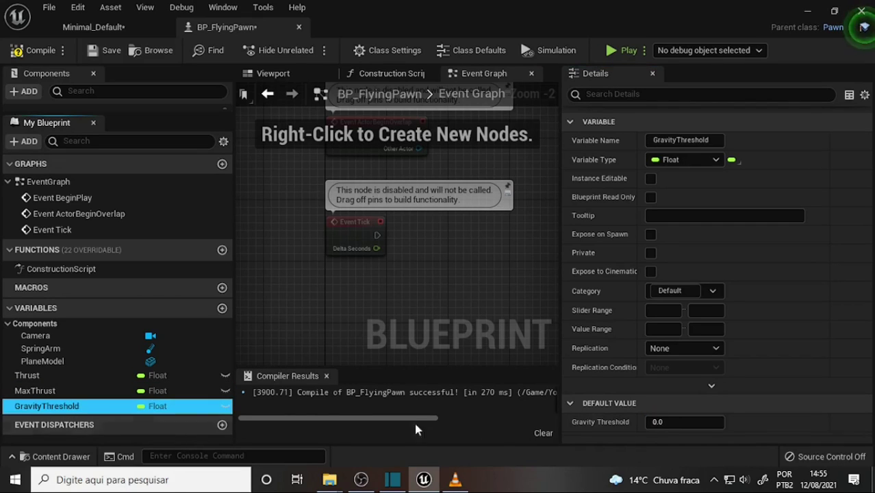
left_click(653, 423)
type("100")
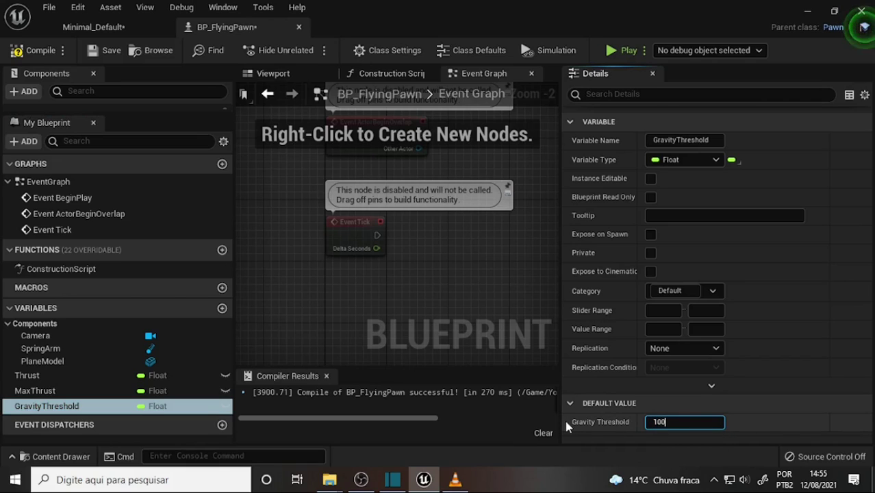
type("0")
key("Return")
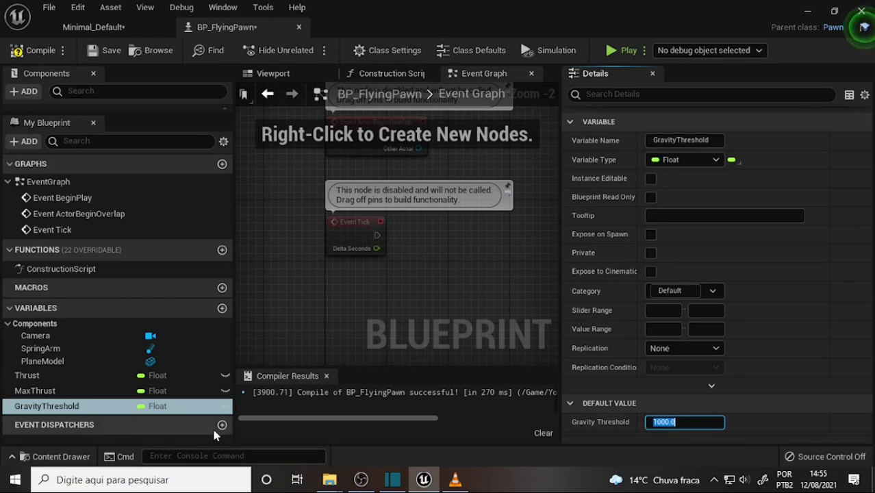
- Verify MaxThrust's saved default, select Thrust, and recompile the blueprint
left_click(41, 391)
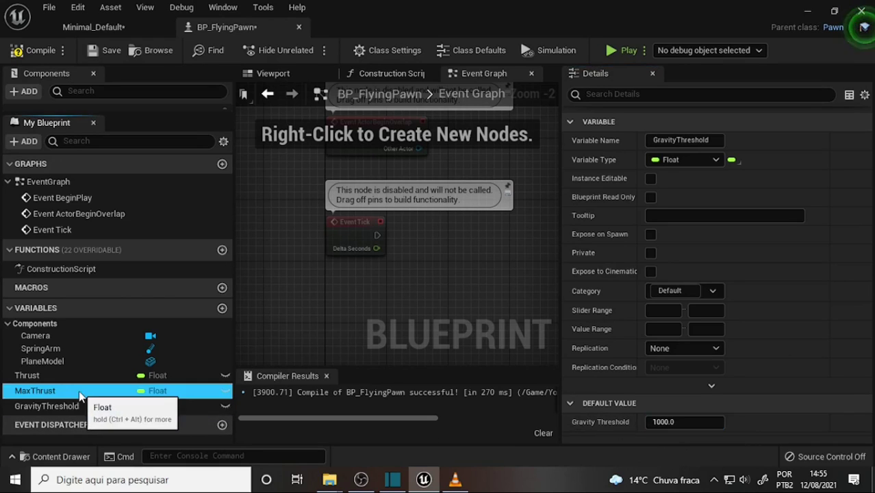
left_click(46, 376)
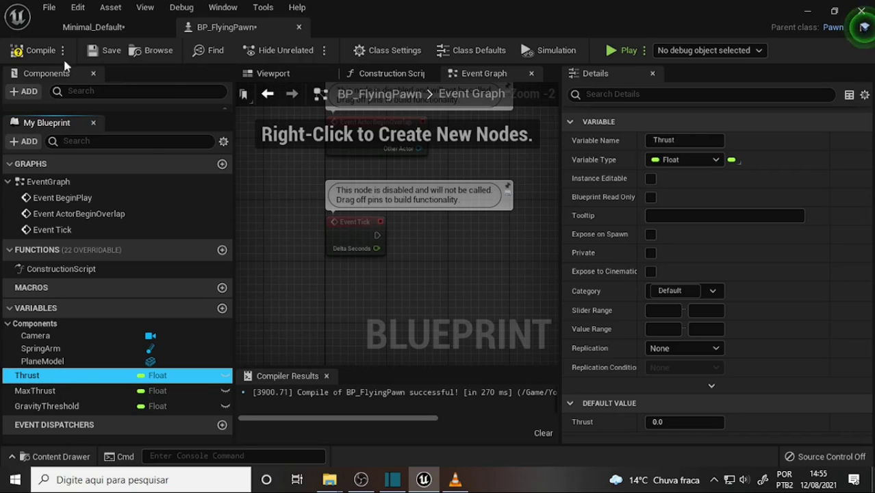
left_click(34, 50)
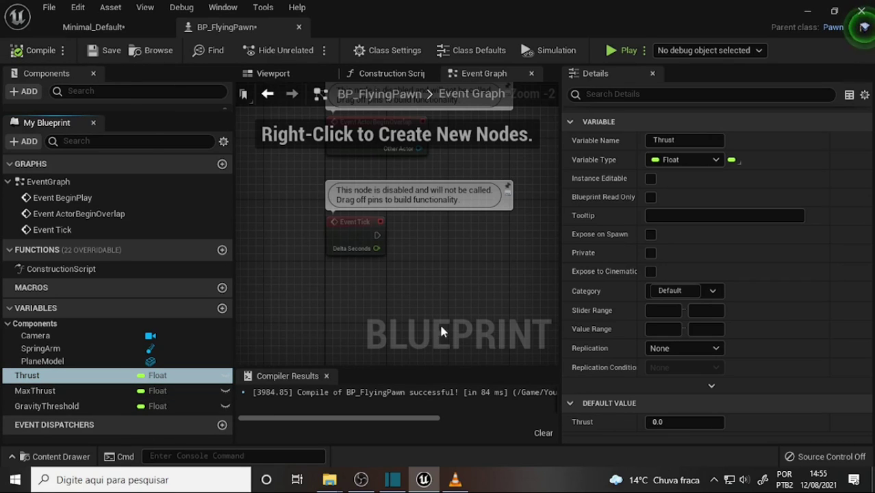
- Add a new variable named FowardVel and change its type from Float to Vector
left_click(424, 482)
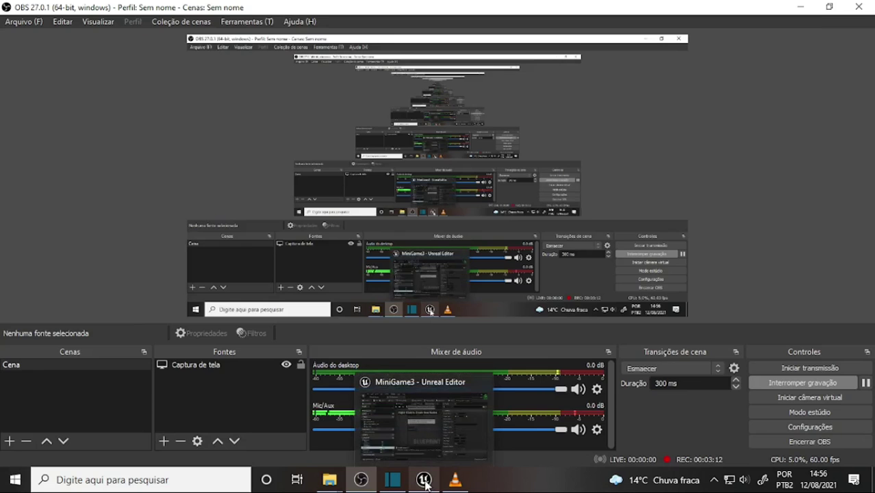
left_click(425, 483)
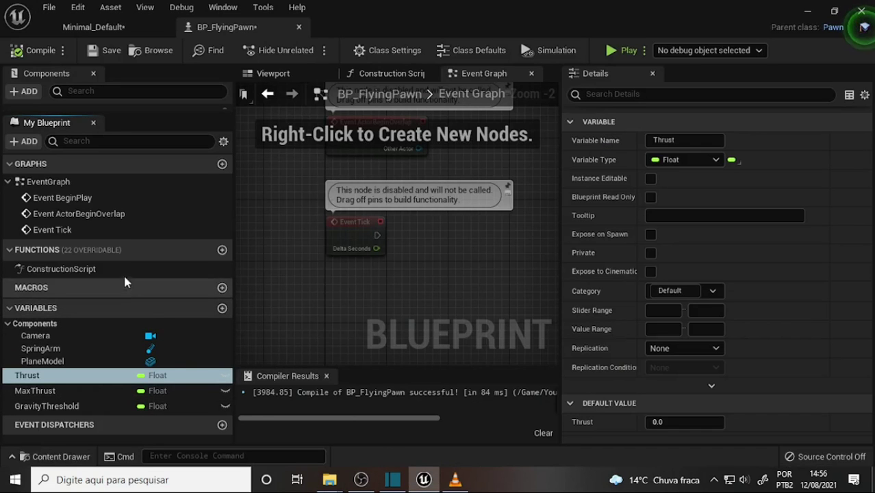
left_click(222, 309)
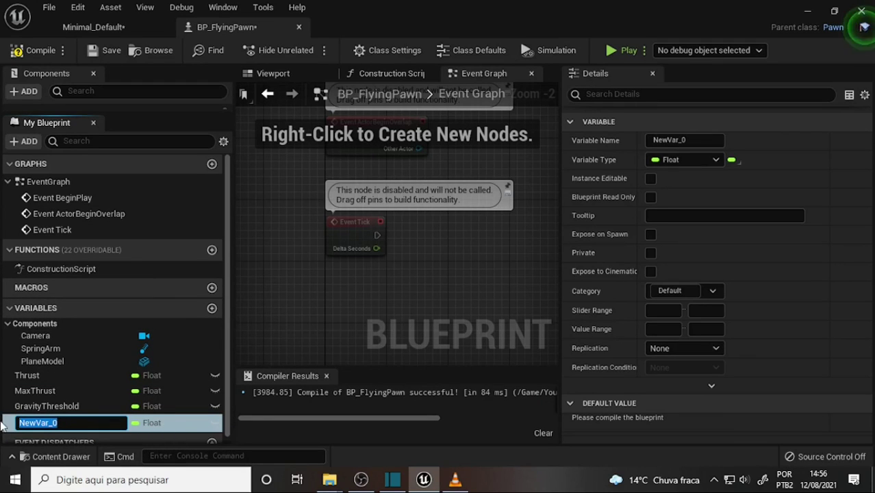
type("FowardVel")
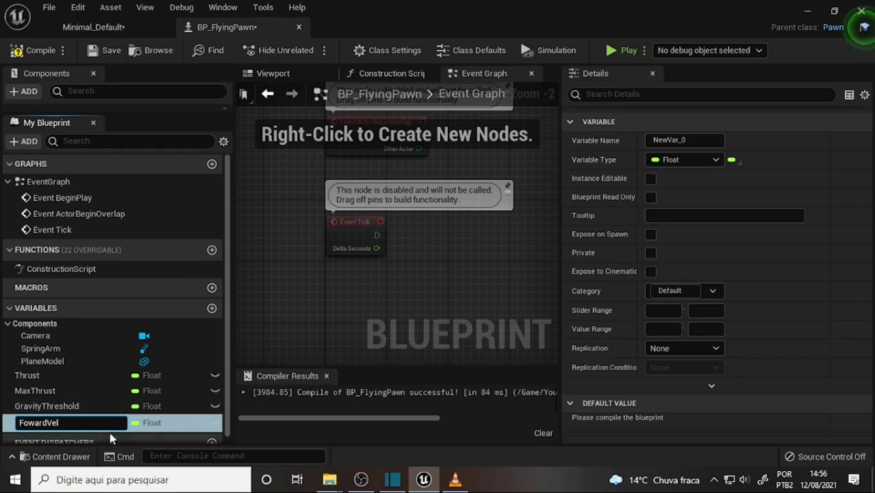
key("Return")
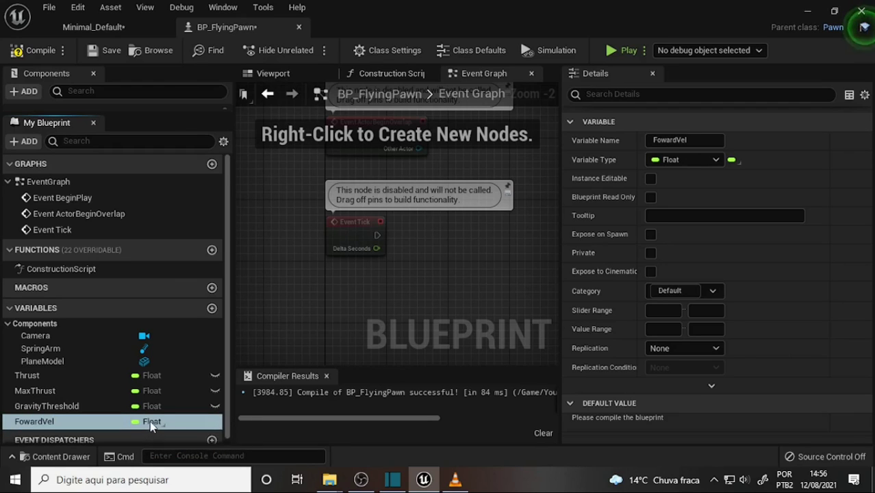
left_click(150, 423)
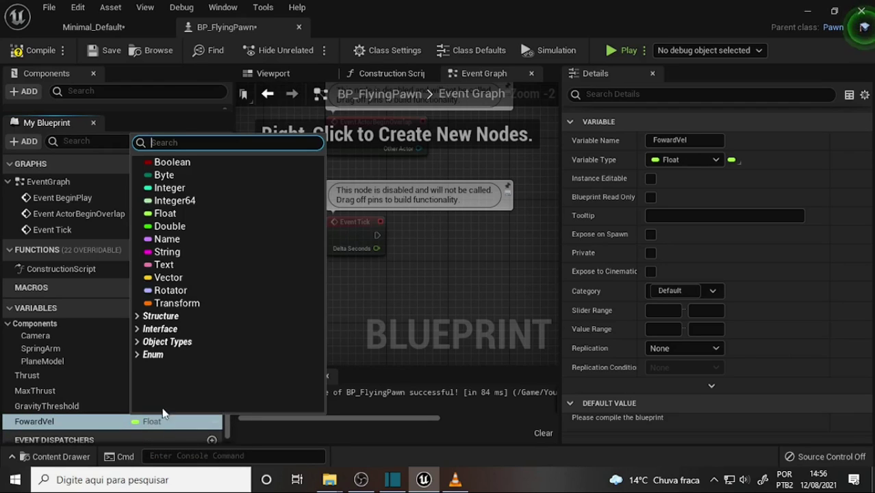
left_click(167, 277)
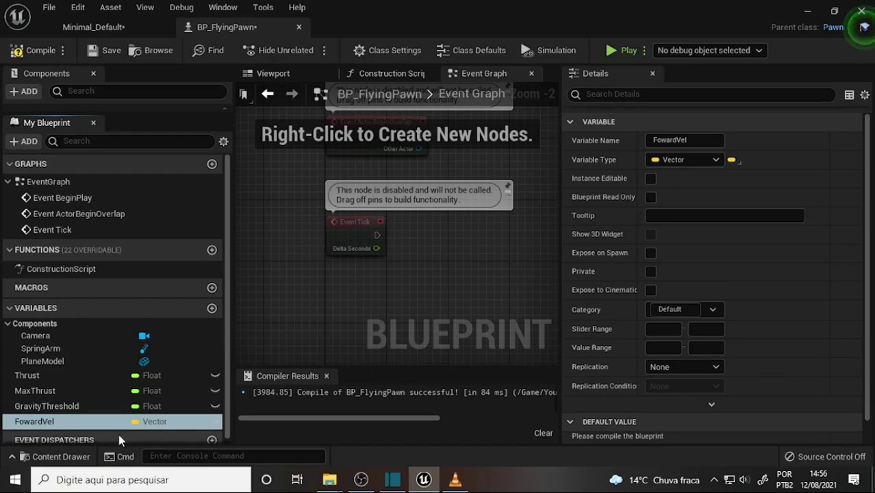
- Add a fifth variable named UpVel, which takes the Vector type
left_click(212, 309)
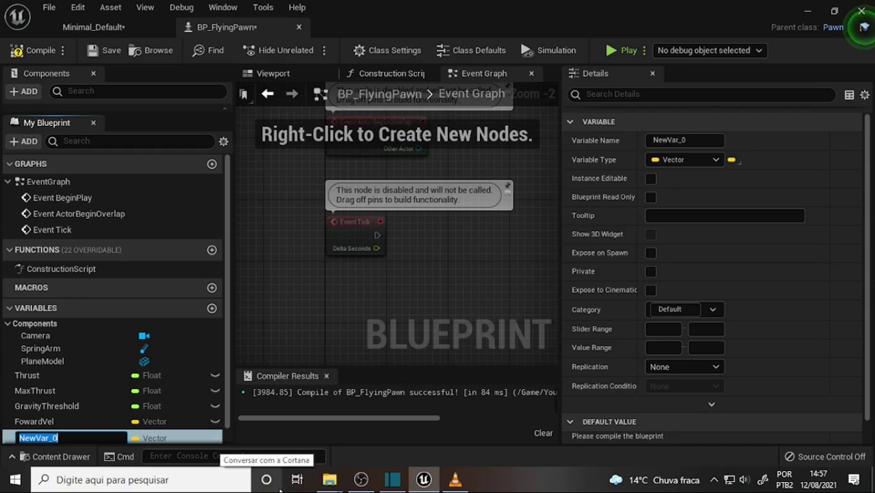
left_click(455, 482)
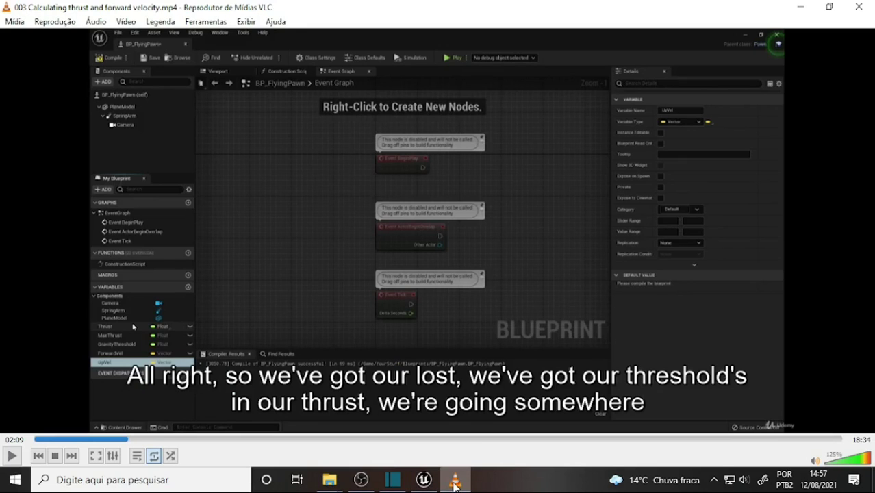
left_click(456, 481)
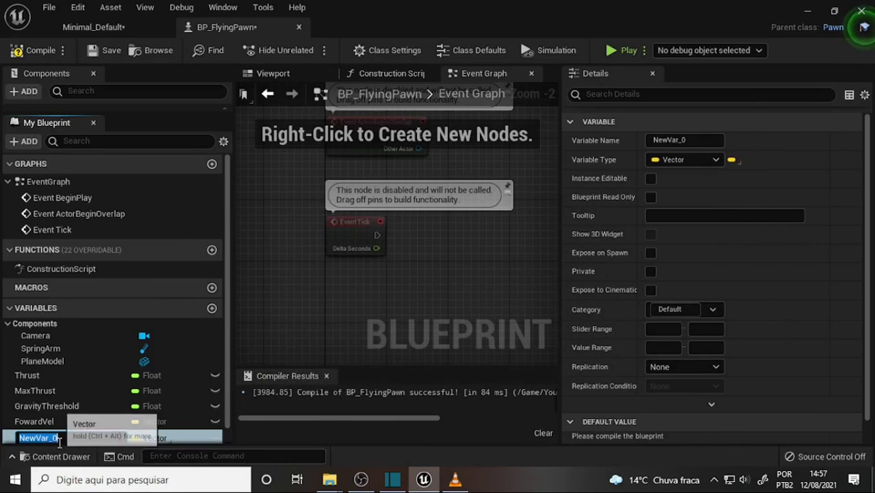
type("U")
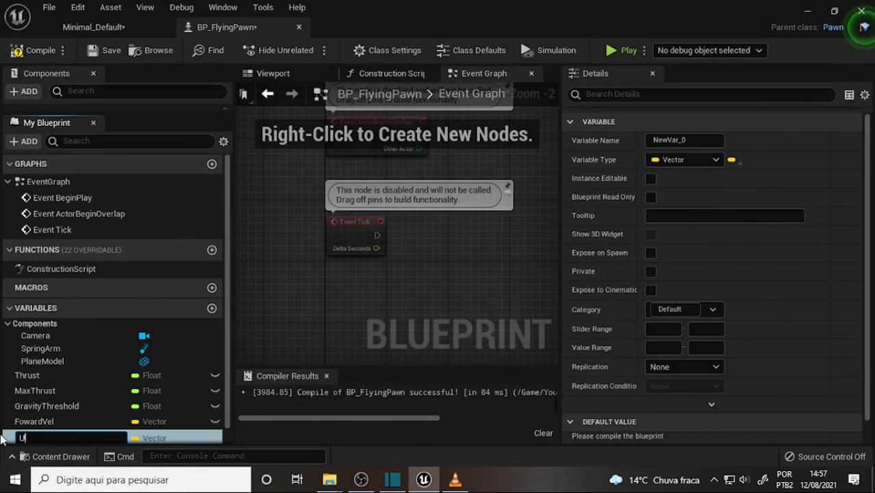
type("pV")
type("el")
key("Return")
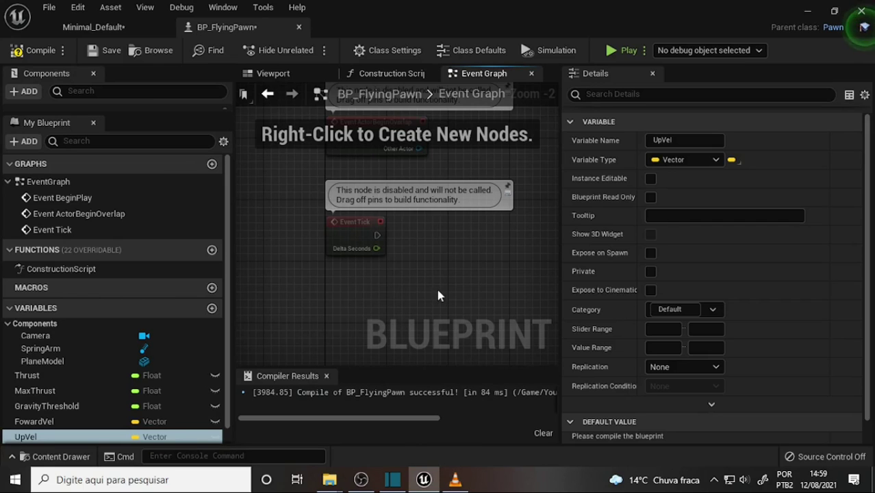
- Search the graph's action list for a MoveUp action, find none, and close the list
scroll(436, 289, "down", 4)
scroll(434, 282, "up", 2)
scroll(432, 280, "up", 1)
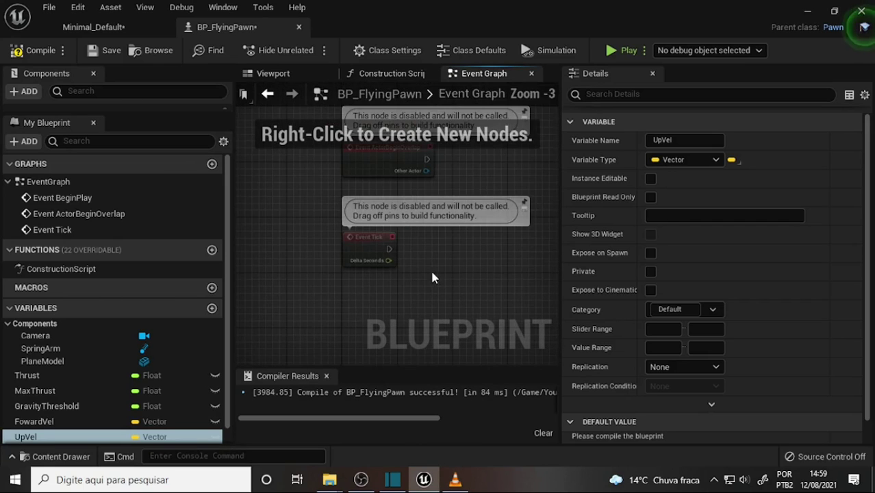
right_click_drag(467, 172, 469, 438)
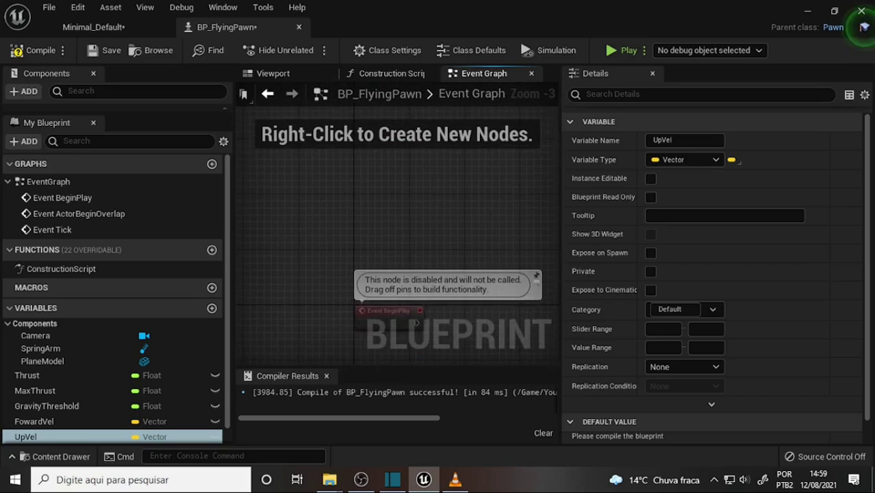
right_click(352, 185)
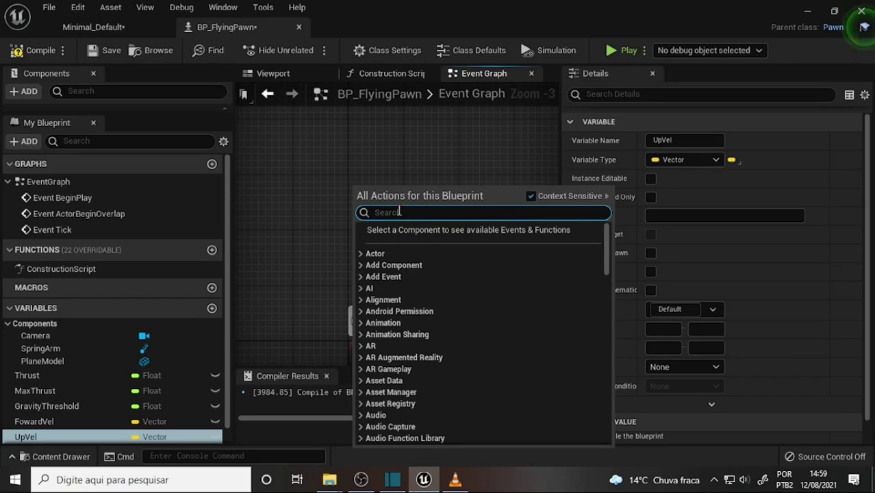
type("mo")
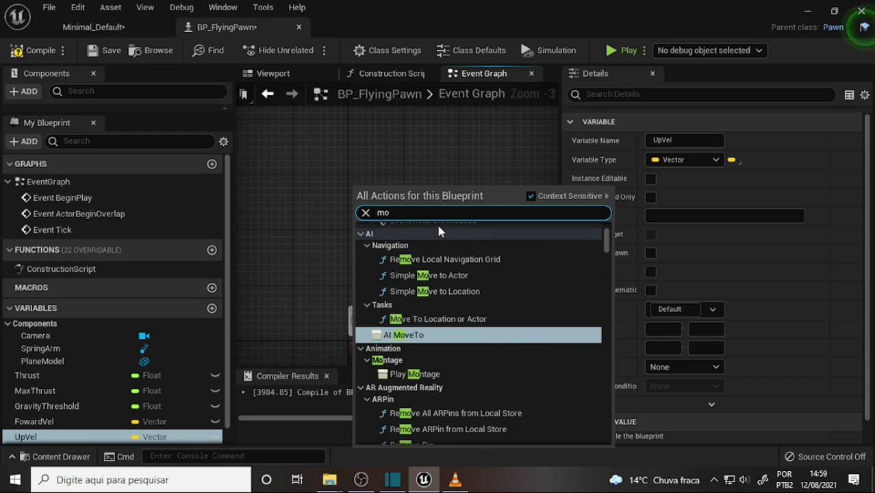
type("ve")
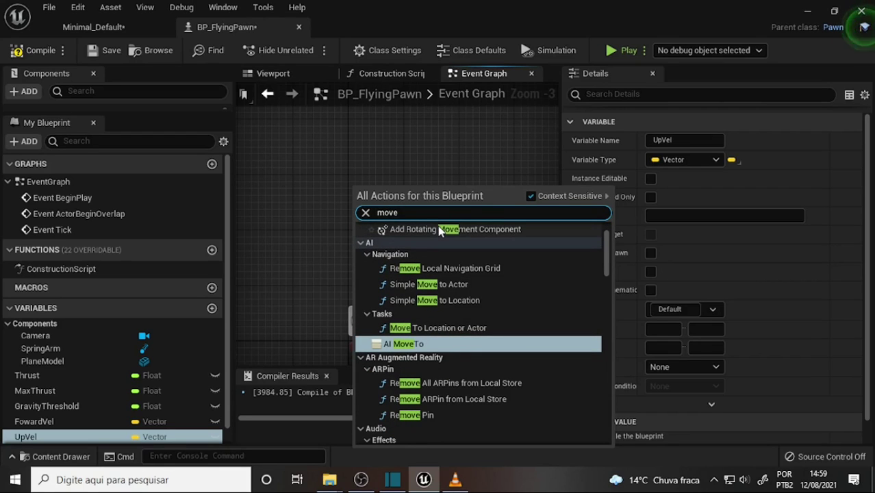
type("mp")
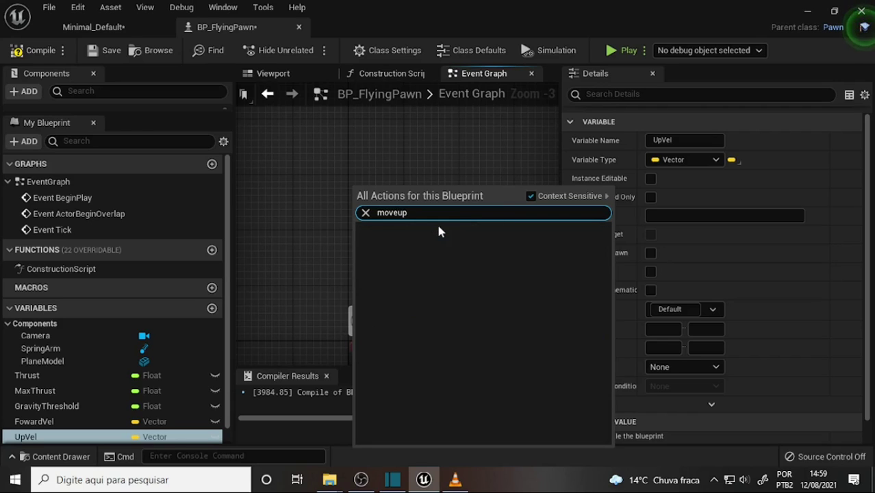
key("BackSpace")
key("BackSpace")
type("u")
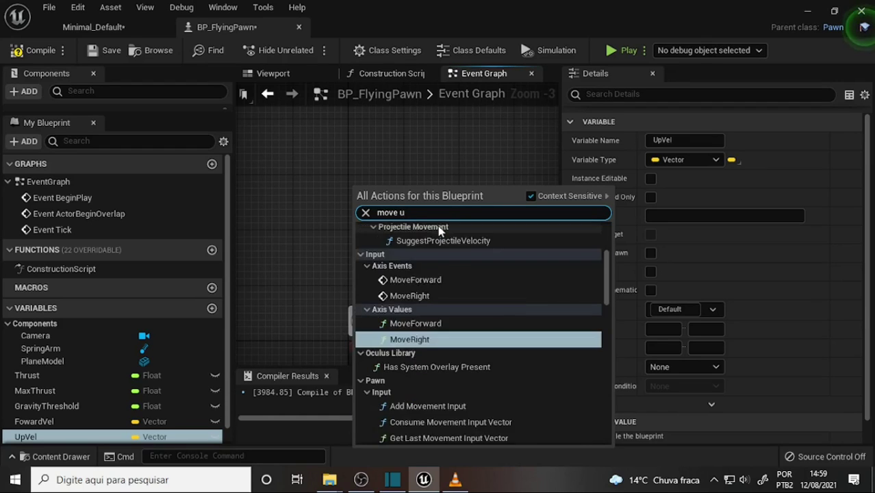
type("p")
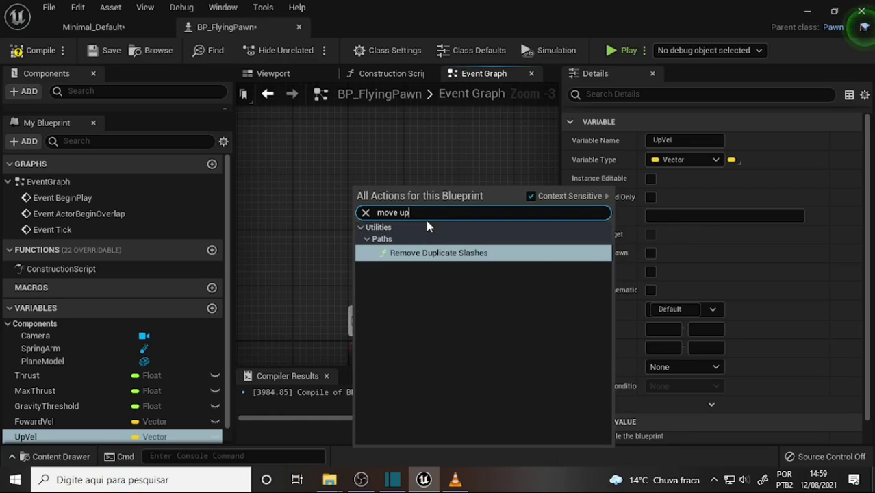
key("BackSpace")
key("BackSpace")
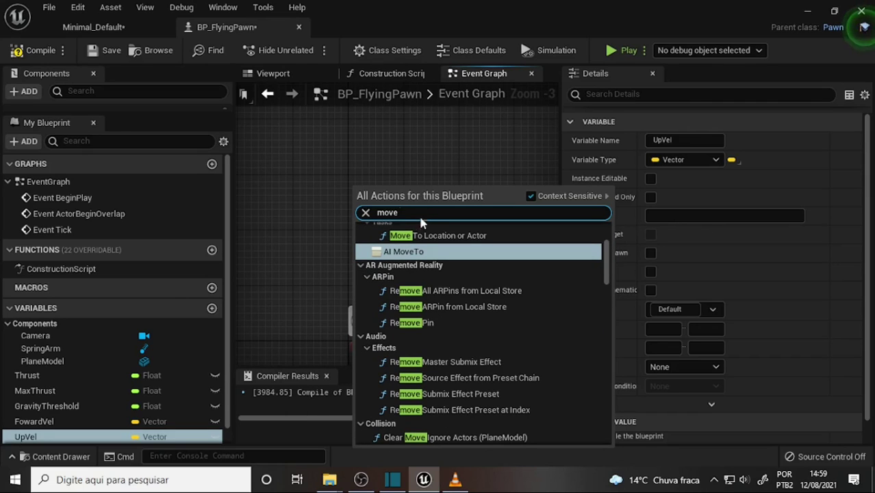
left_click(444, 169)
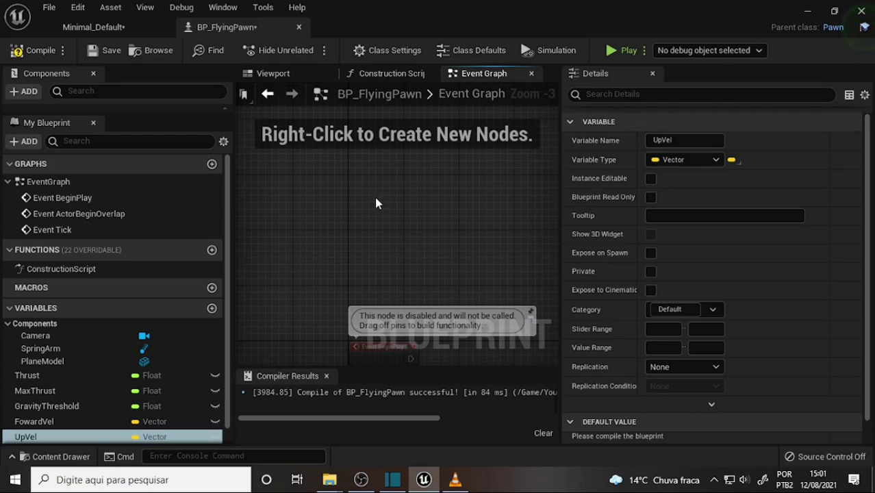
- Search actions for 'input ax' and place a Get LookUp axis value node
right_click(343, 189)
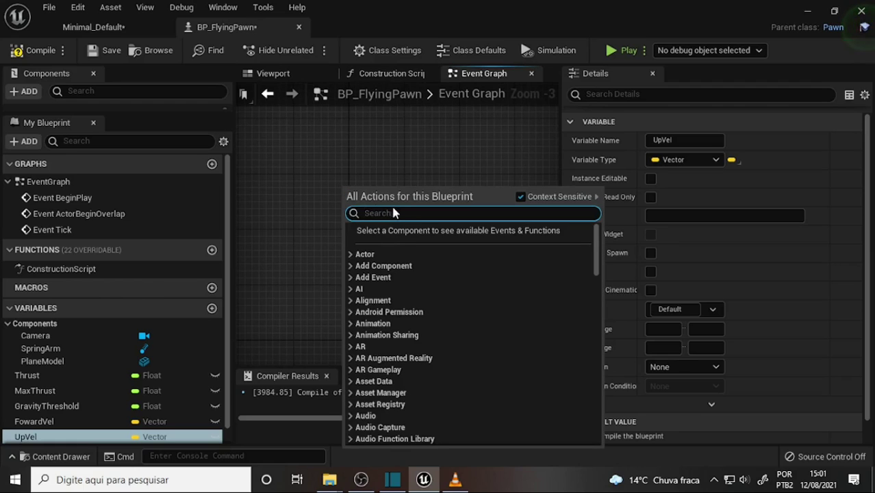
type("in")
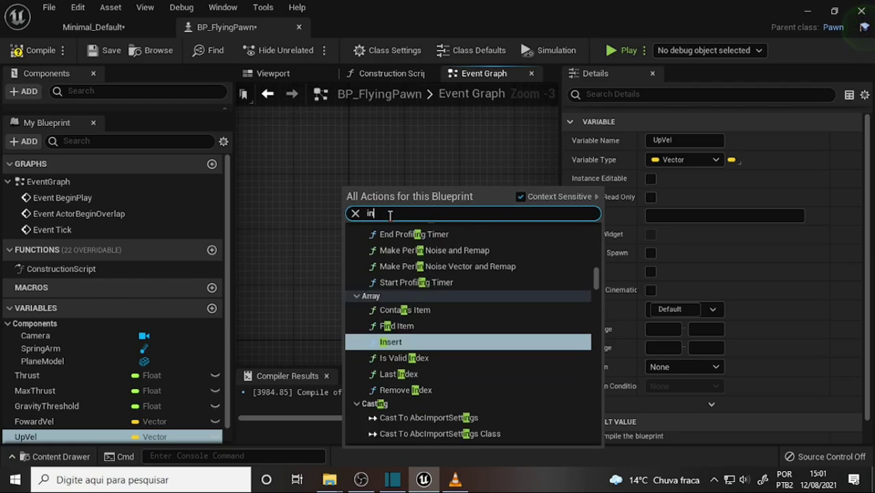
type("put")
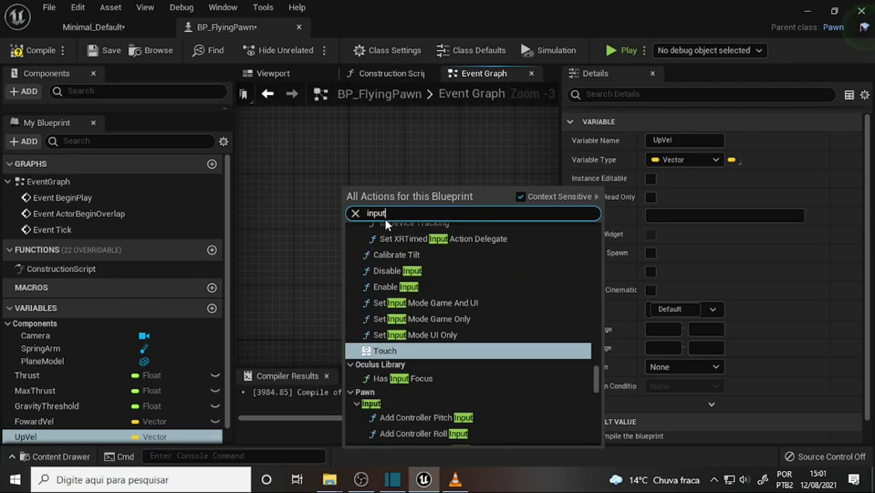
type(" ax")
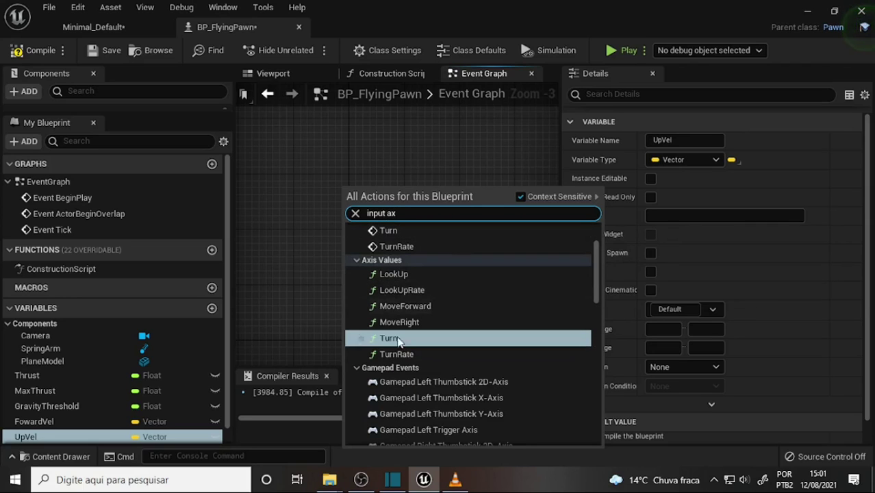
left_click(398, 274)
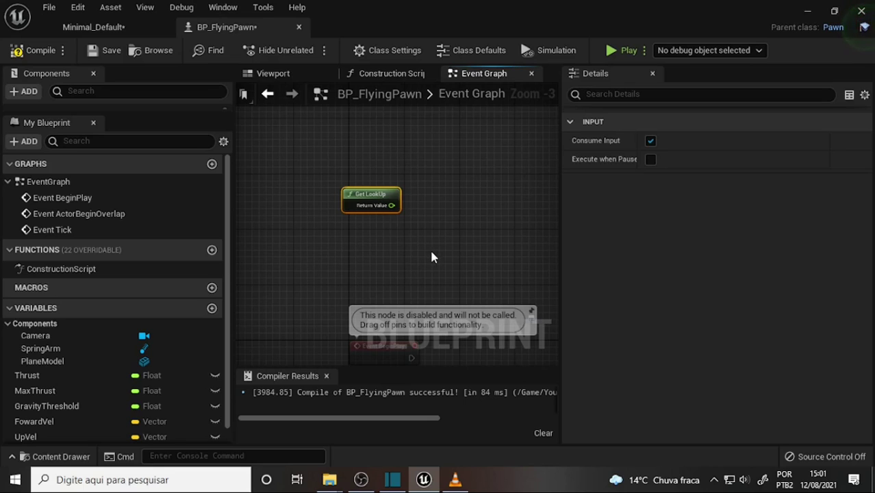
- Delete the mistaken Get LookUp node after checking the course video, leaving the graph empty
left_click(455, 480)
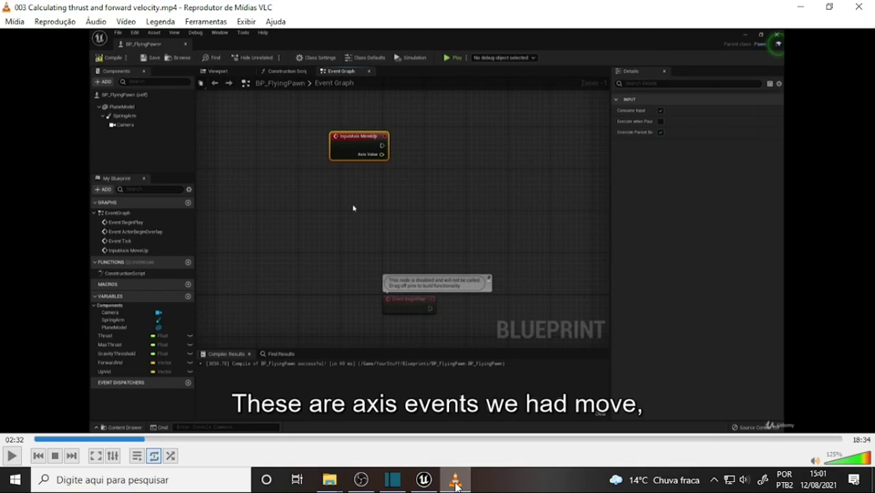
left_click(455, 483)
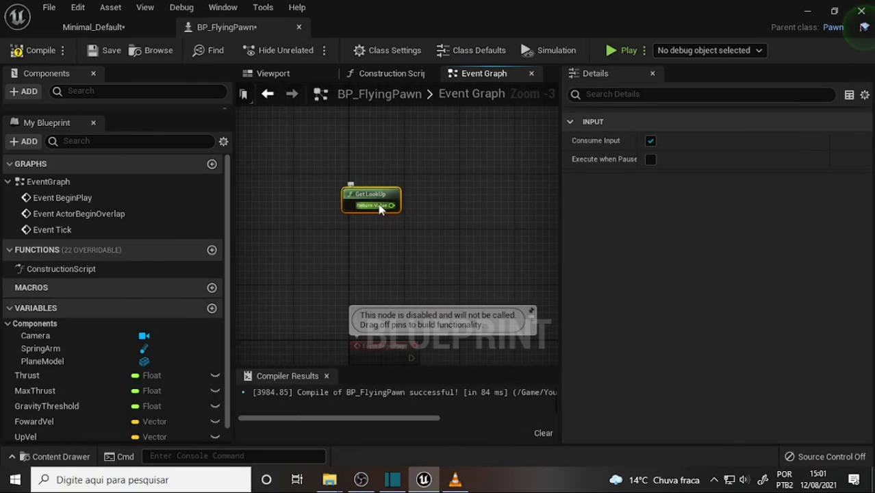
key("Delete")
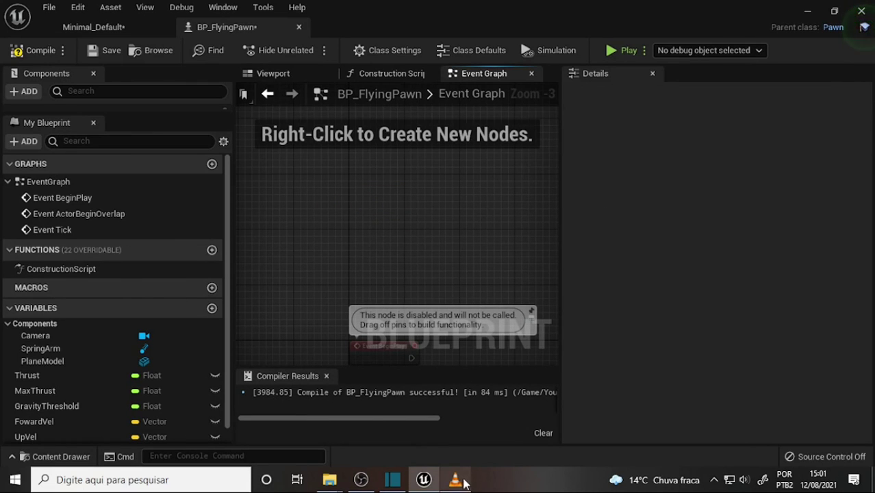
left_click(455, 482)
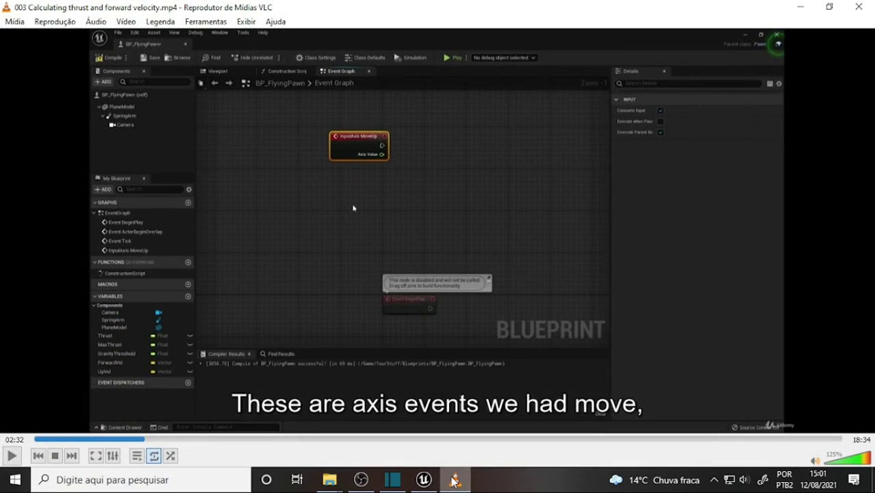
left_click(455, 482)
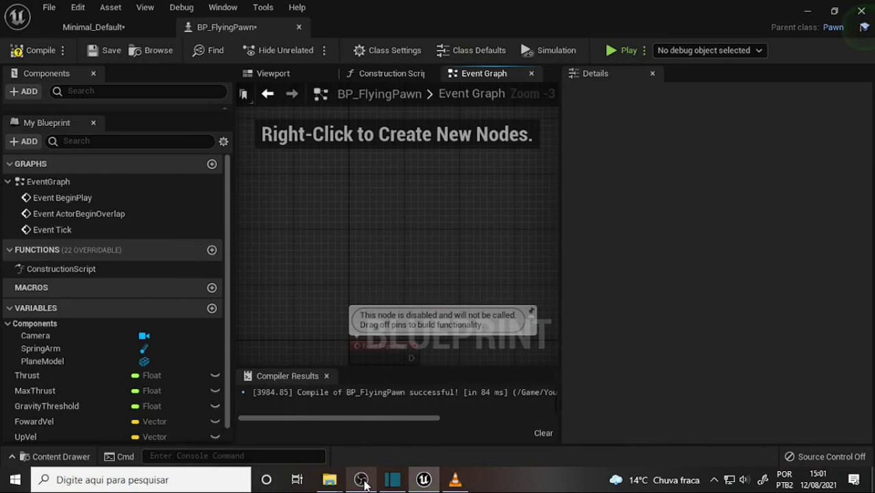
right_click(355, 191)
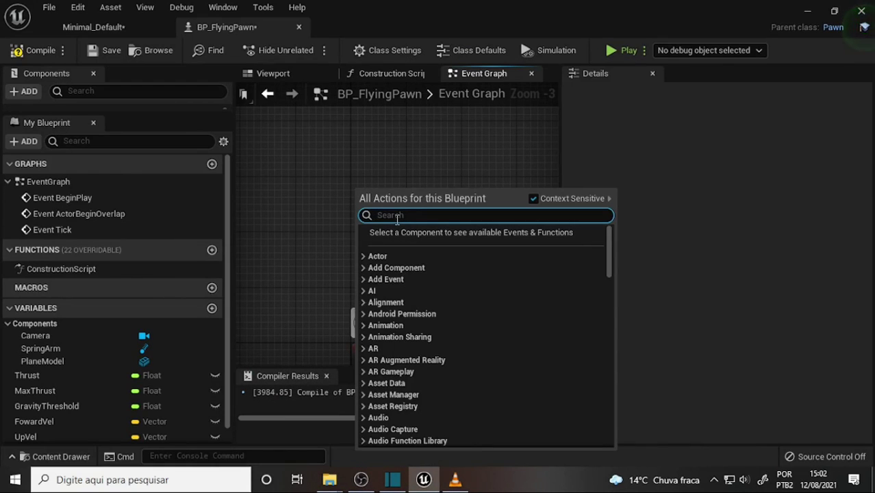
type("input")
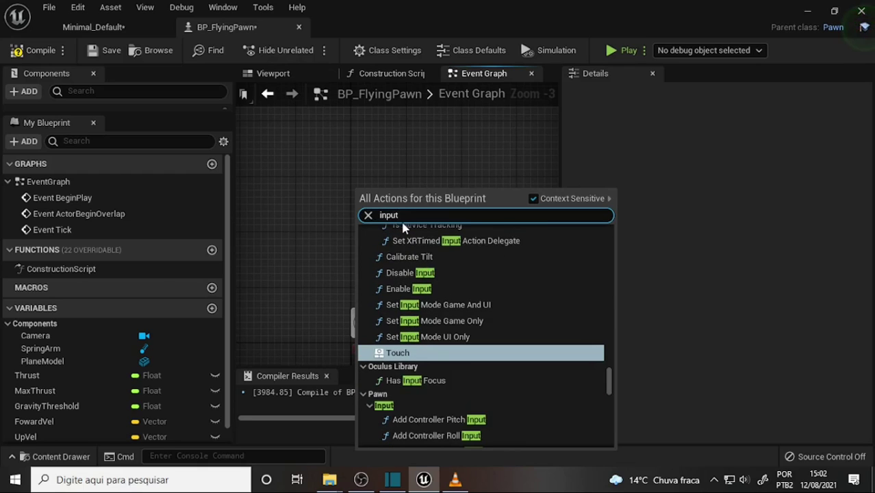
type(" axi")
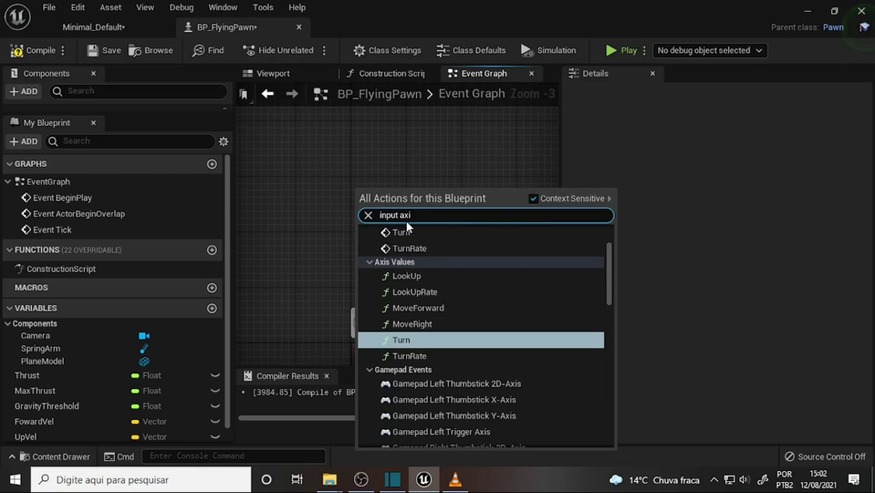
type("s")
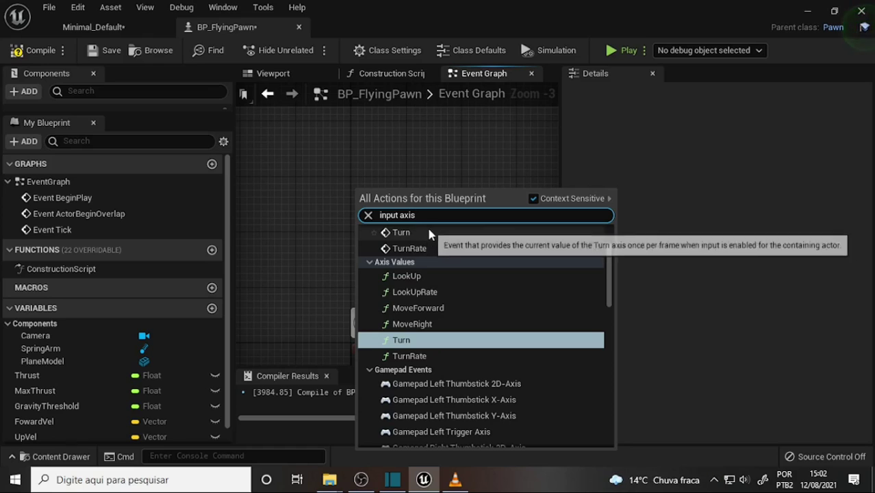
type(" m,")
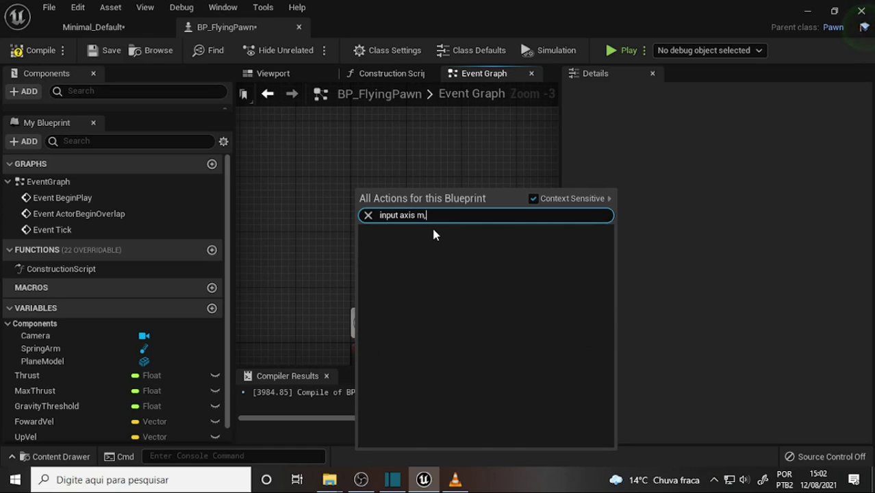
key("BackSpace")
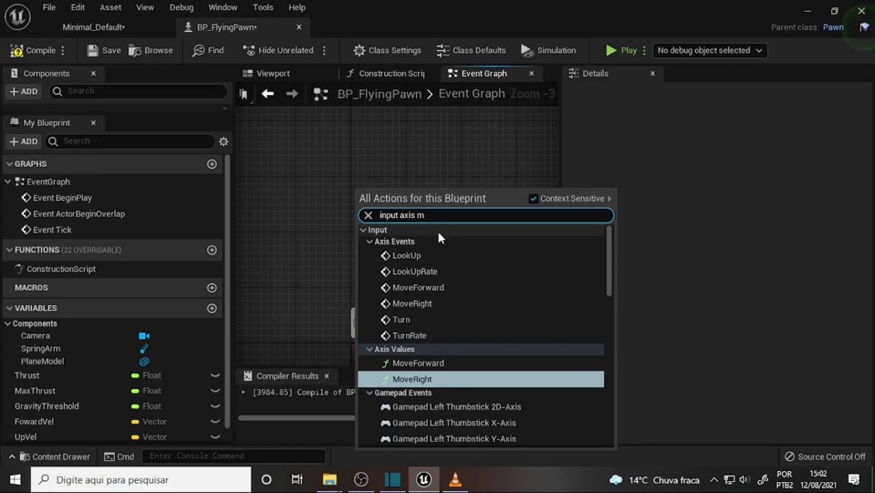
scroll(468, 264, "down", 1)
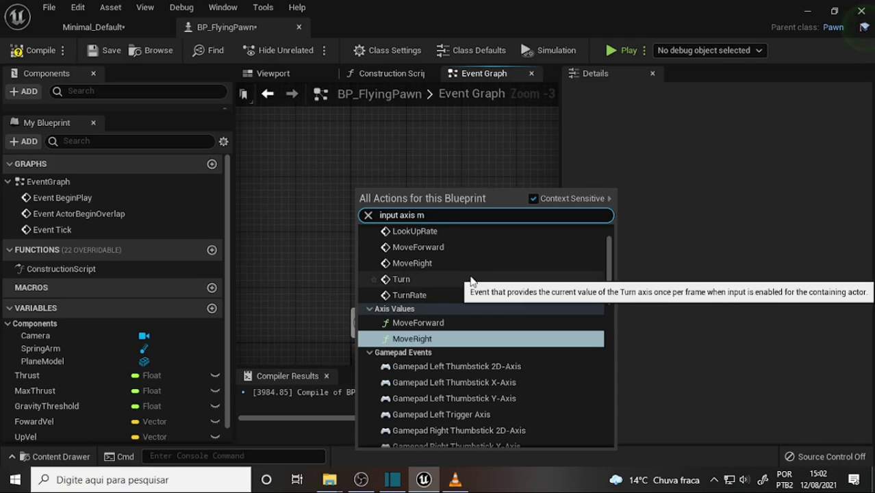
scroll(470, 280, "up", 1)
scroll(468, 280, "down", 1)
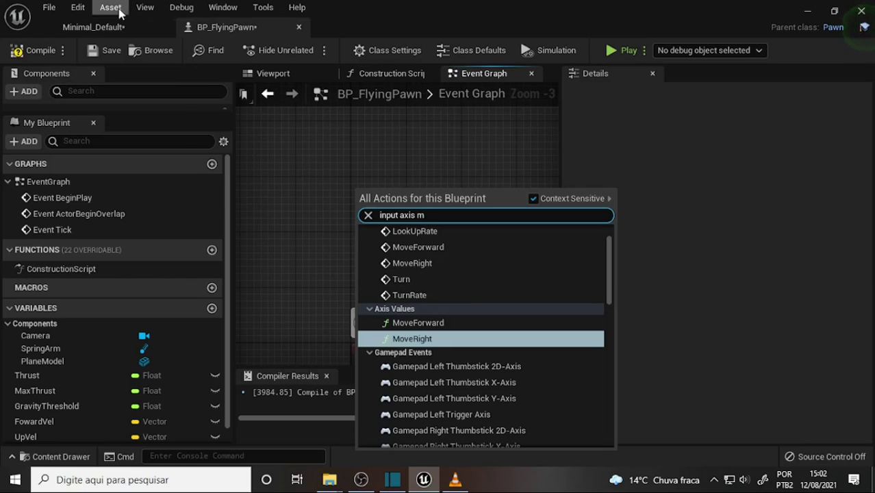
left_click(247, 132)
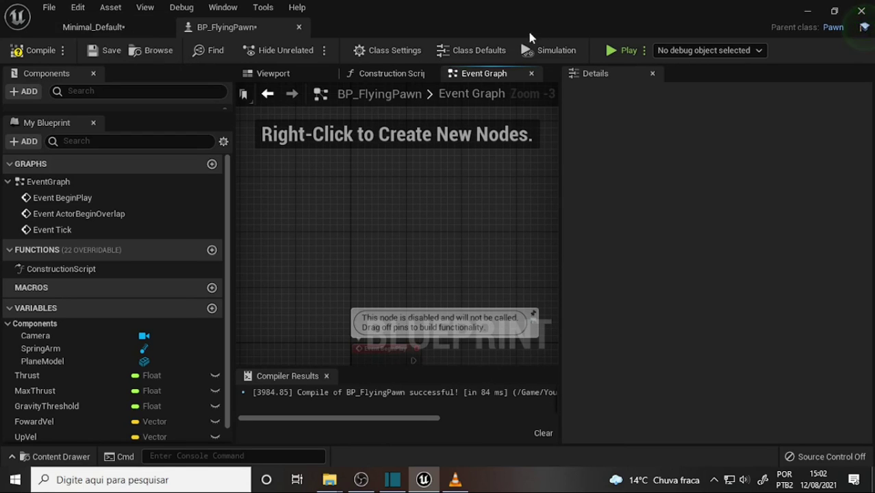
- Open Project Settings from the Edit menu of the Minimal_Default level editor
left_click(89, 27)
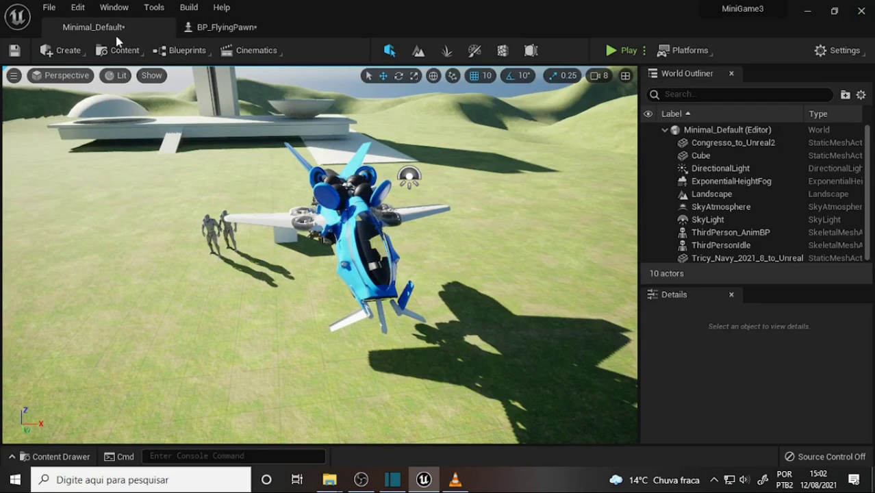
left_click(78, 8)
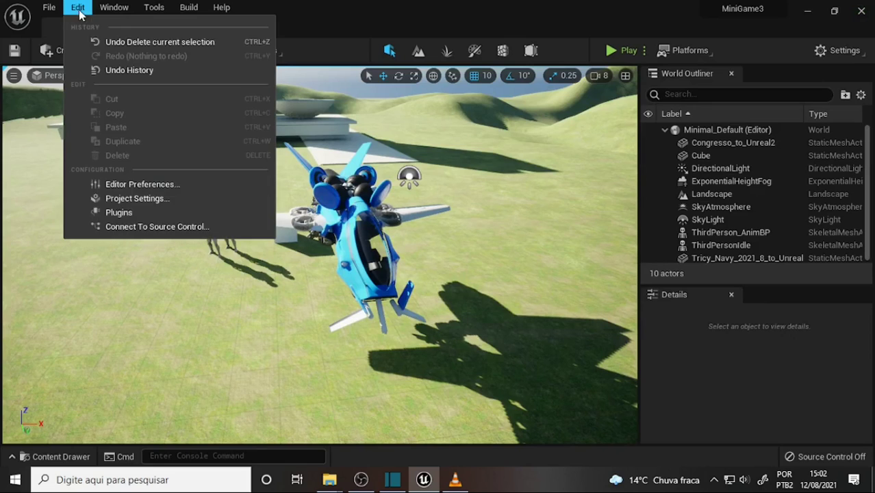
left_click(144, 199)
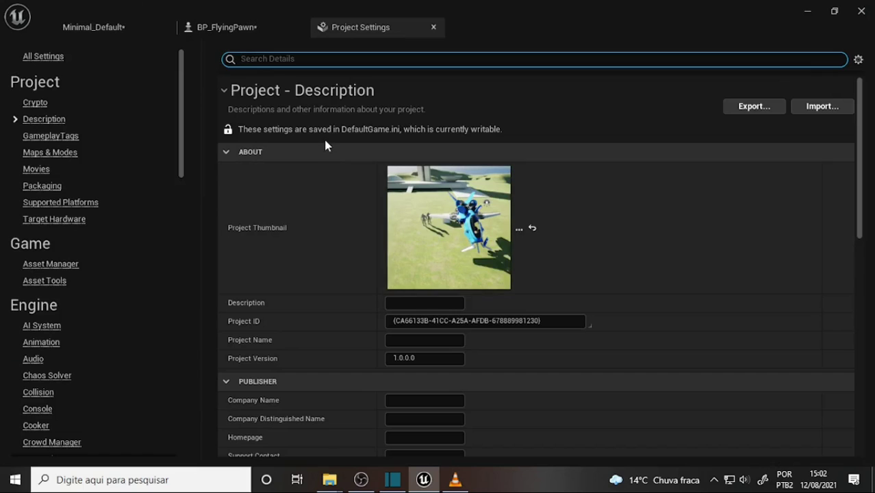
scroll(327, 239, "down", 2)
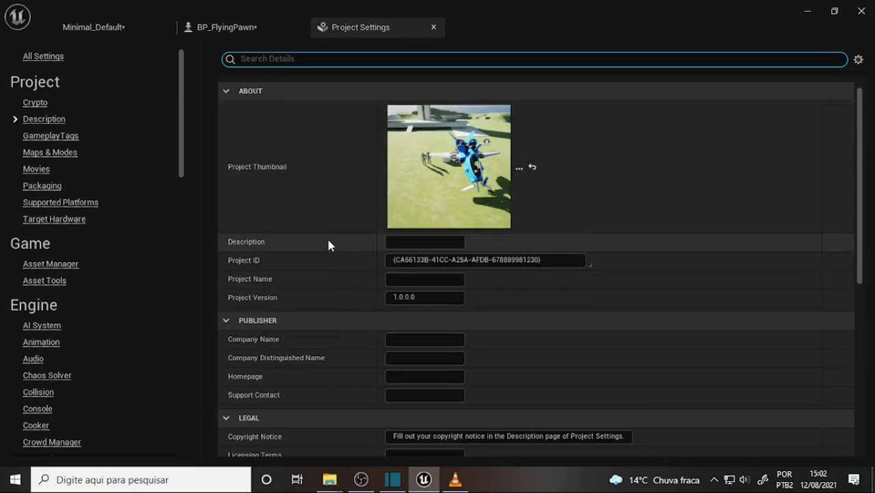
scroll(326, 237, "down", 2)
- Filter the Project Settings by 'inpu' and browse the matching entries
left_click(270, 64)
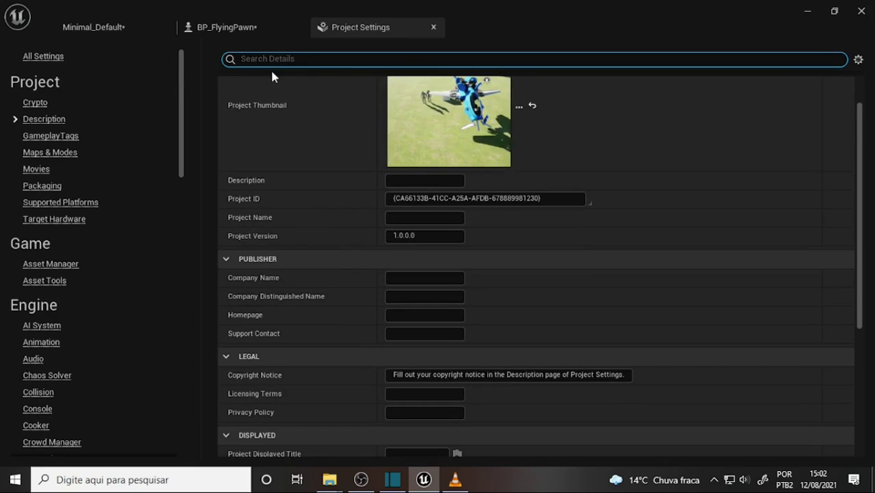
type("in")
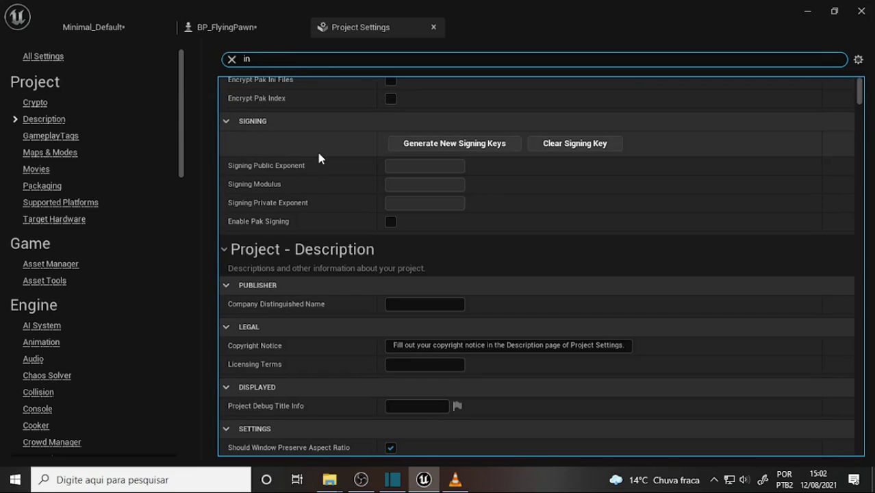
scroll(318, 159, "up", 2)
type("p")
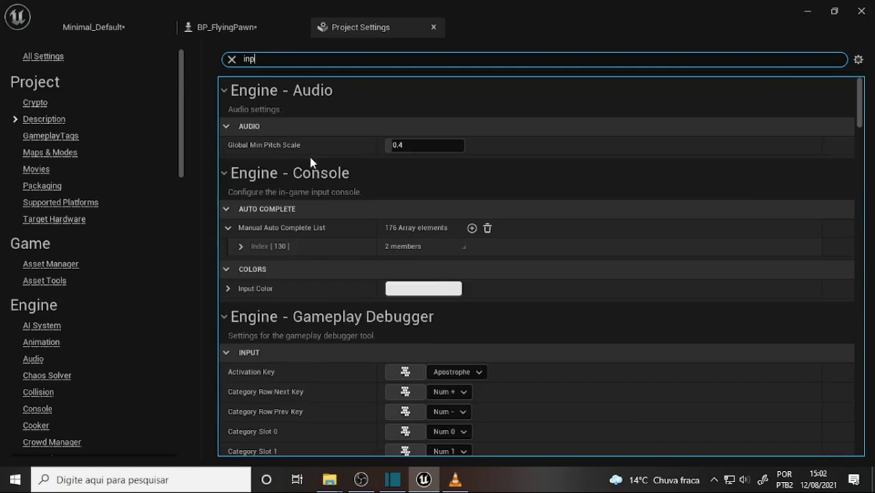
type("u")
scroll(318, 103, "down", 2)
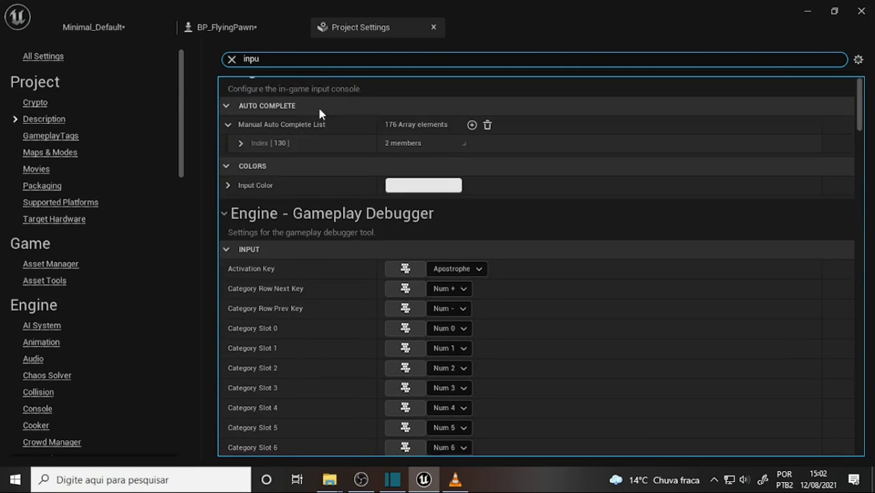
scroll(317, 104, "up", 2)
scroll(317, 109, "down", 2)
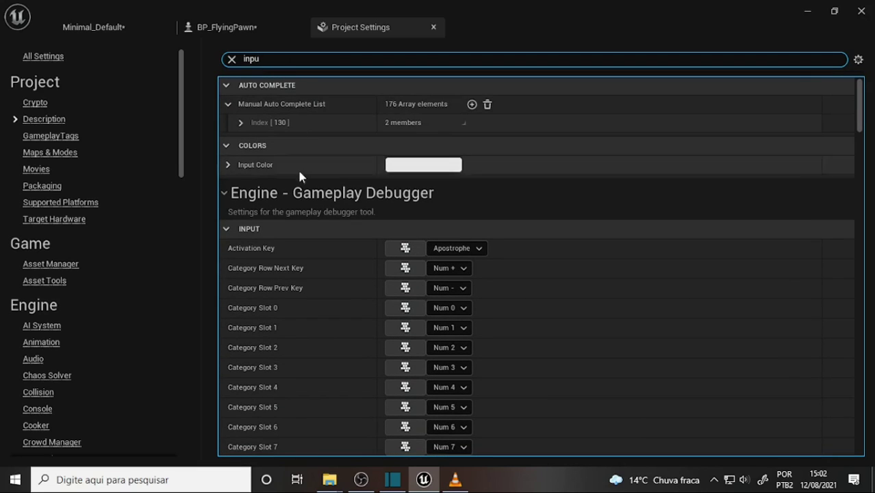
scroll(326, 202, "down", 8)
scroll(324, 200, "down", 6)
scroll(324, 199, "down", 6)
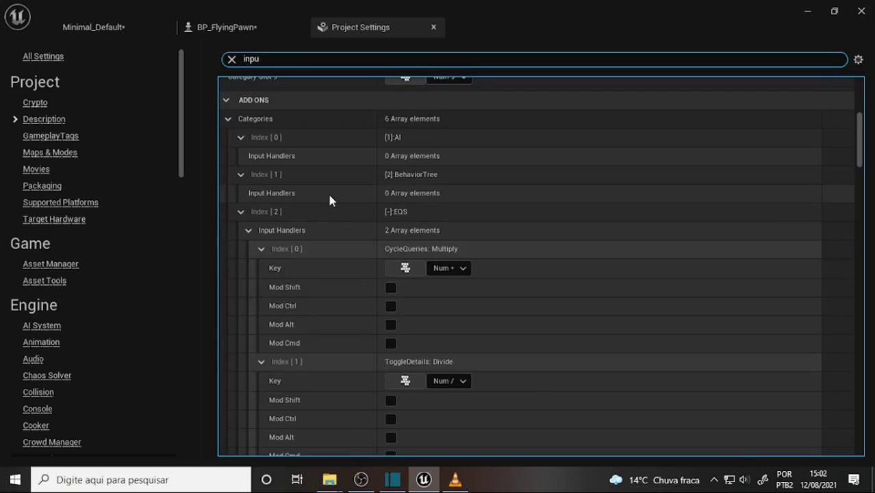
scroll(329, 197, "down", 4)
scroll(324, 184, "down", 3)
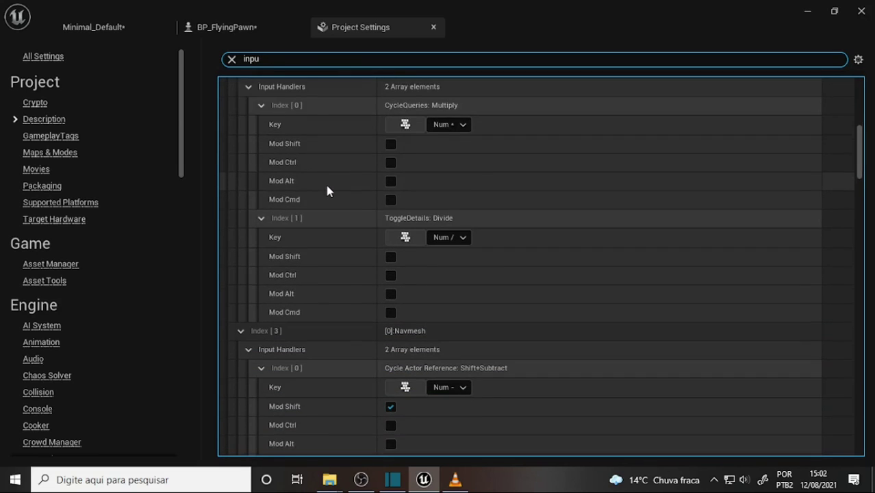
scroll(325, 181, "down", 4)
scroll(325, 180, "up", 6)
scroll(326, 186, "up", 6)
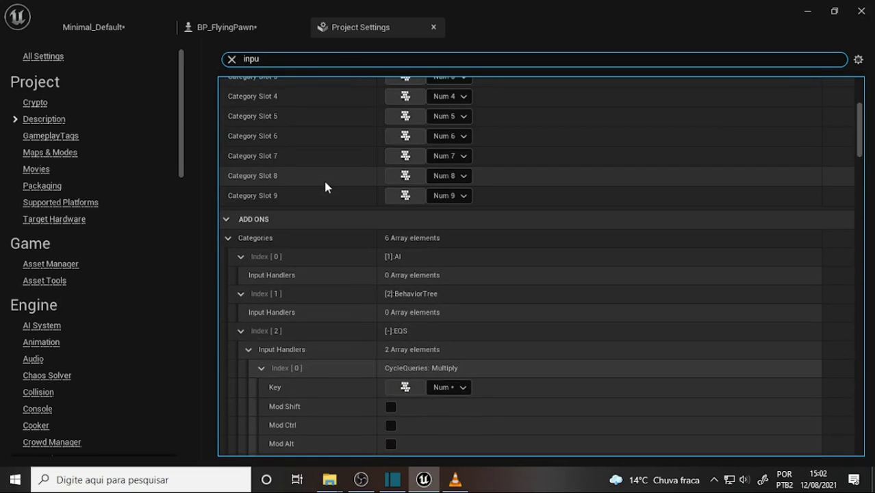
scroll(324, 185, "down", 2)
scroll(298, 132, "up", 5)
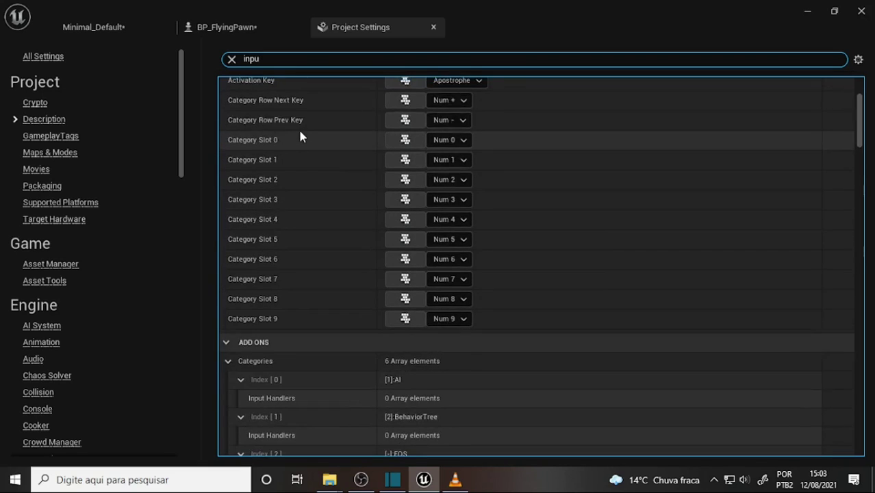
scroll(298, 131, "up", 4)
scroll(296, 130, "up", 2)
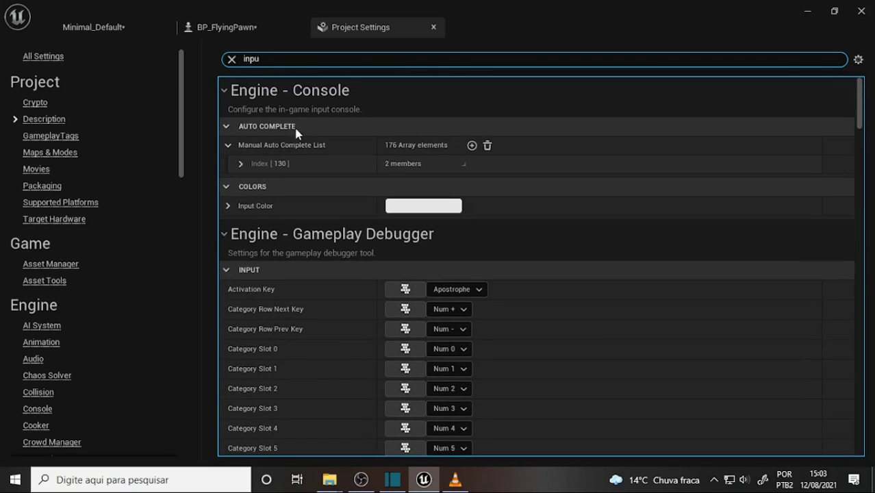
- Replace the search with 'engi' and browse the engine settings listed
double_click(274, 59)
type("en")
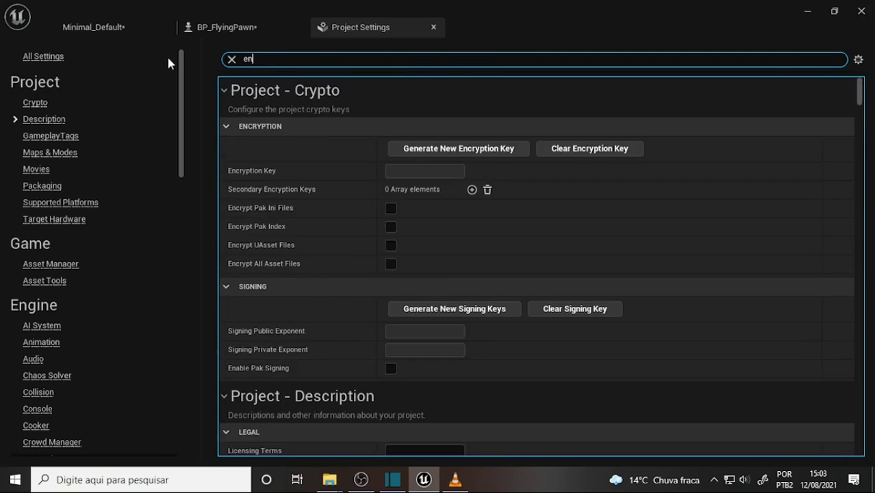
type("gi")
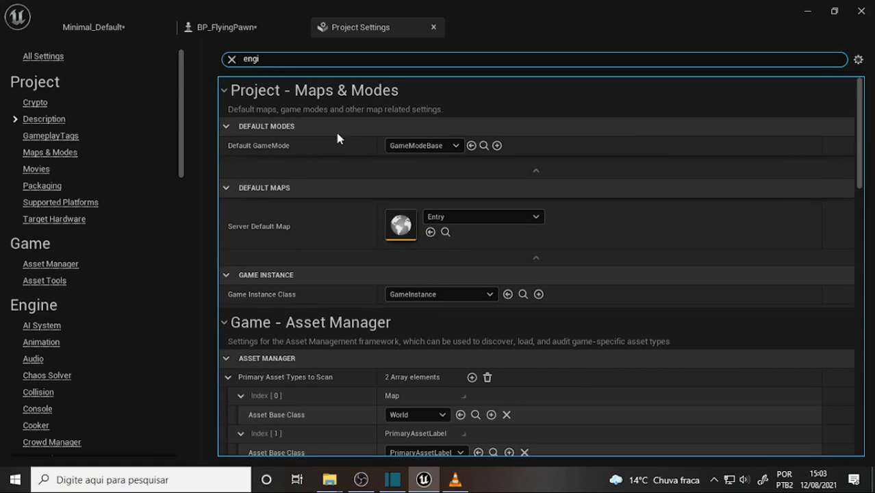
scroll(349, 152, "down", 3)
scroll(348, 149, "down", 1)
scroll(348, 150, "down", 1)
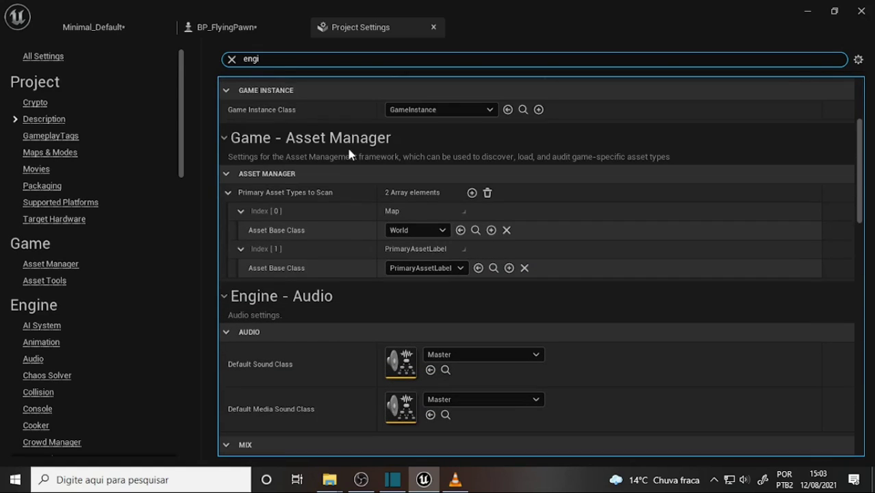
scroll(362, 254, "down", 2)
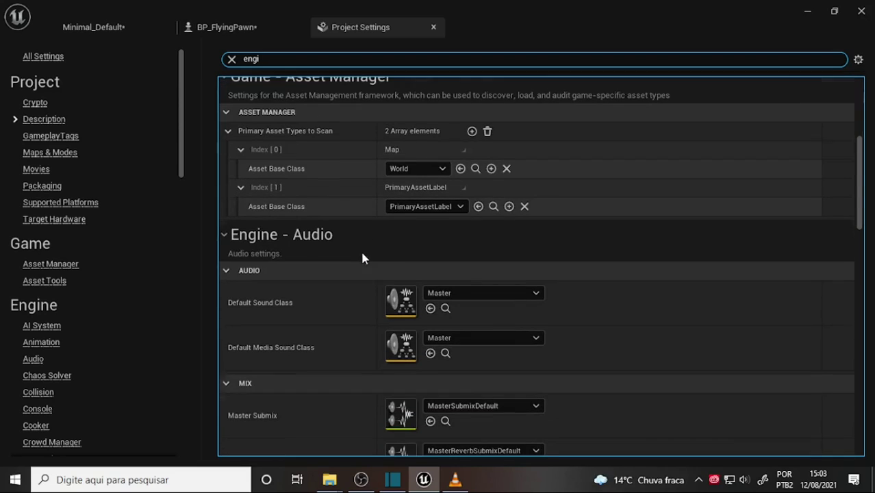
scroll(360, 250, "up", 2)
scroll(355, 234, "up", 2)
scroll(353, 232, "up", 2)
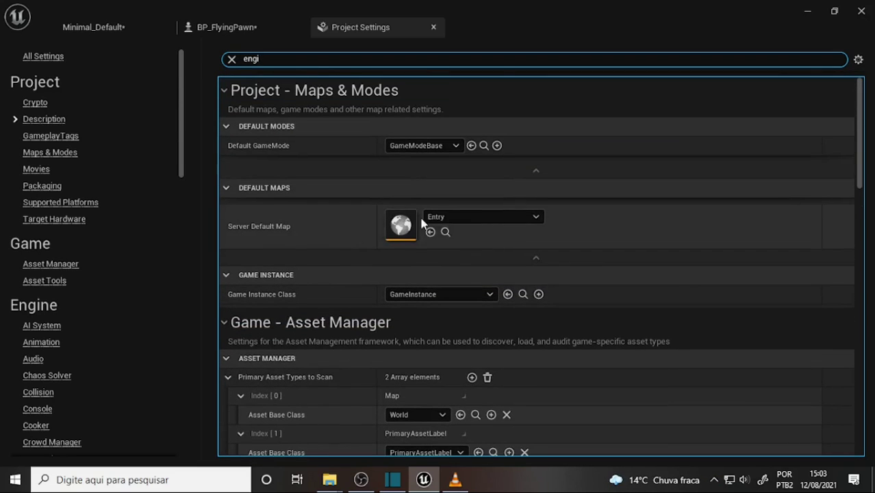
scroll(349, 221, "down", 2)
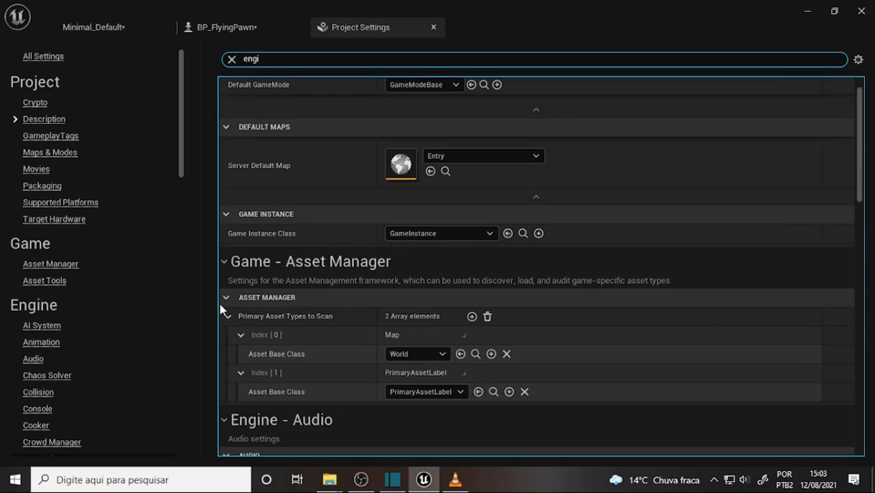
scroll(328, 252, "down", 2)
scroll(337, 244, "down", 3)
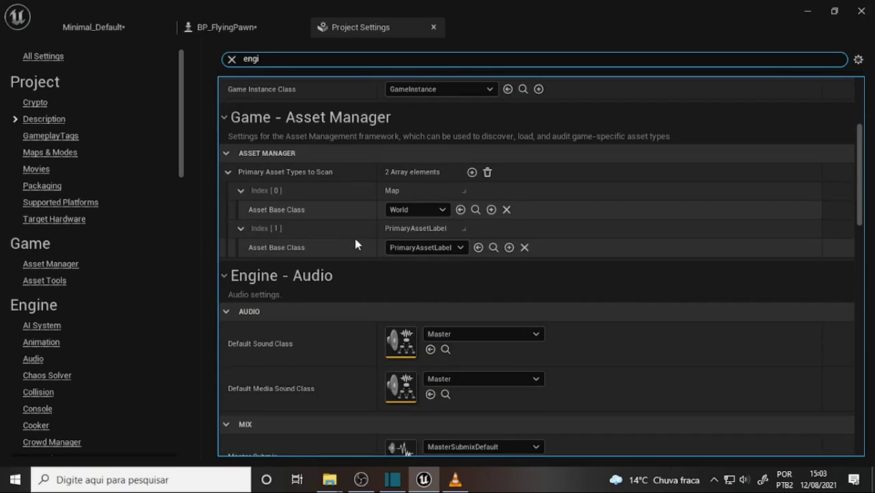
scroll(356, 243, "down", 3)
scroll(357, 245, "down", 3)
scroll(361, 248, "up", 1)
scroll(361, 248, "down", 4)
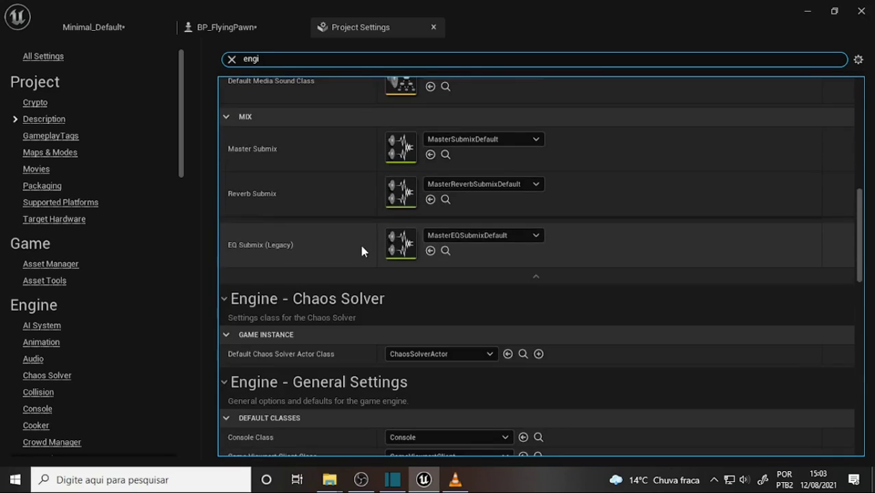
scroll(362, 249, "up", 5)
scroll(357, 252, "up", 4)
scroll(355, 253, "up", 2)
scroll(353, 252, "up", 2)
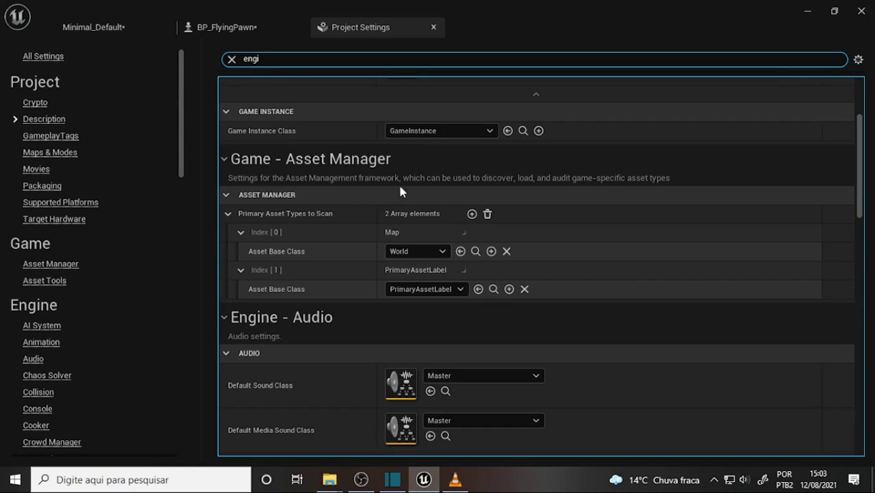
- Switch to the BP_FlyingPawn Blueprint and compile it
left_click(229, 32)
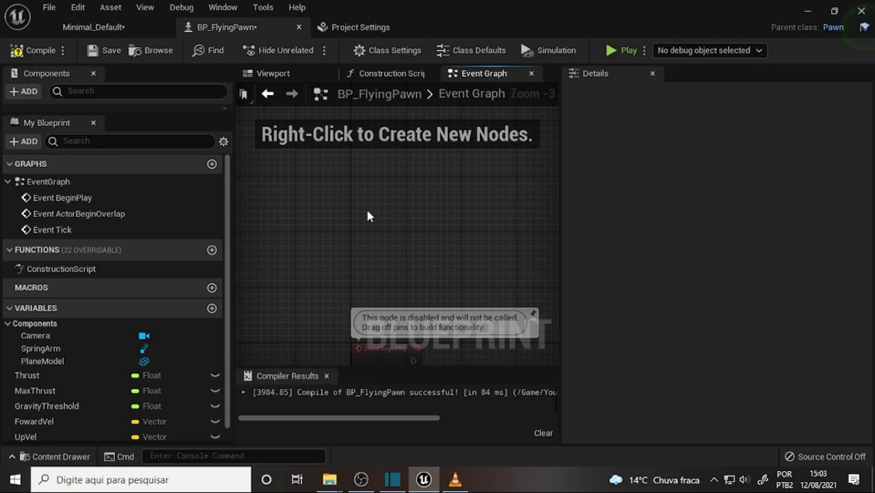
left_click(35, 50)
scroll(352, 246, "down", 3)
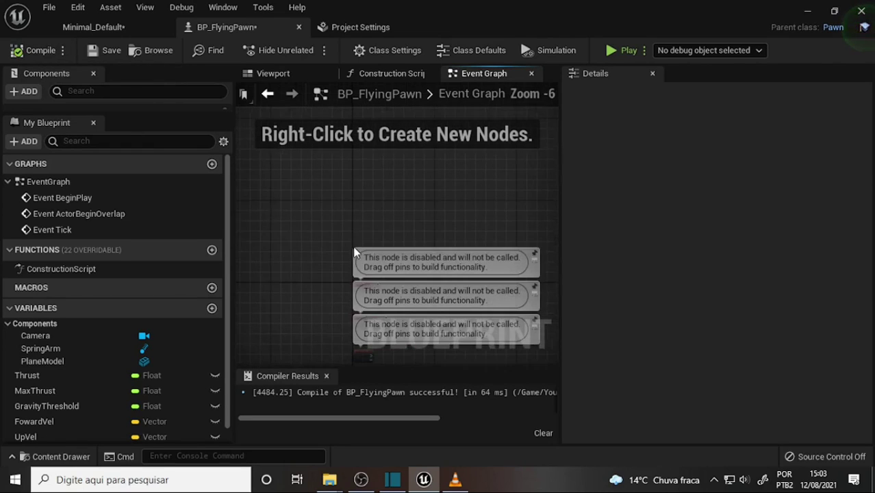
scroll(352, 243, "up", 3)
scroll(353, 244, "down", 4)
scroll(352, 244, "up", 4)
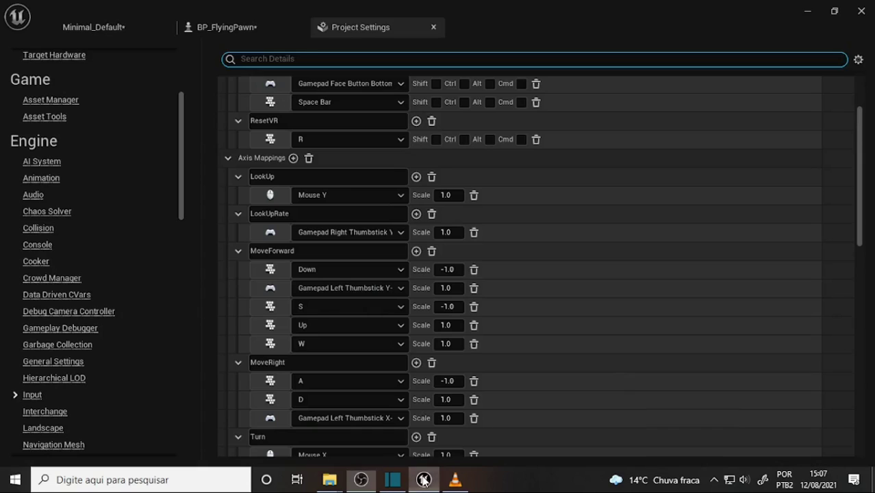
- Bring the tutorial video back and scroll to the top of the Input bindings
mouse_move(459, 484)
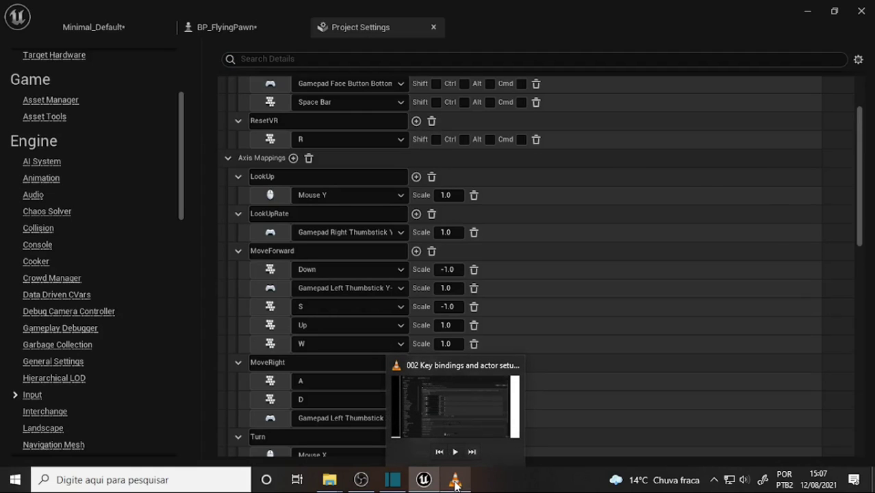
left_click(455, 484)
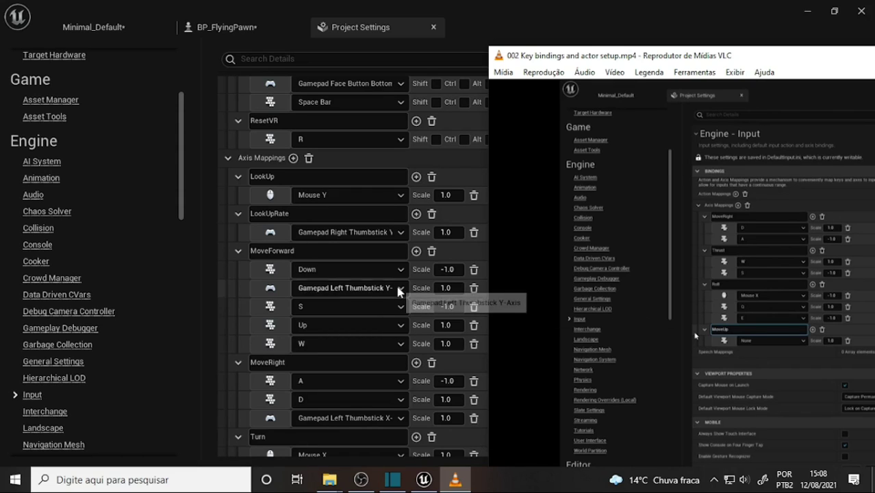
scroll(393, 290, "down", 3)
scroll(385, 292, "down", 3)
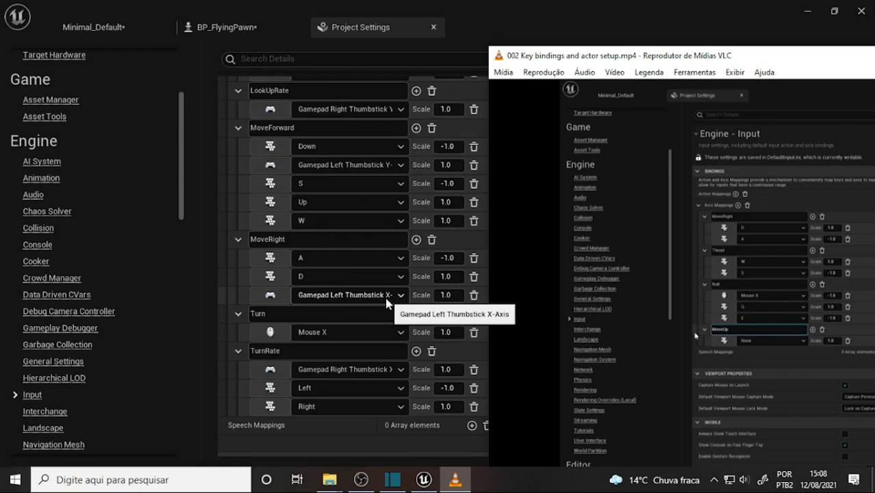
scroll(385, 298, "up", 1)
scroll(385, 298, "up", 3)
scroll(384, 297, "up", 4)
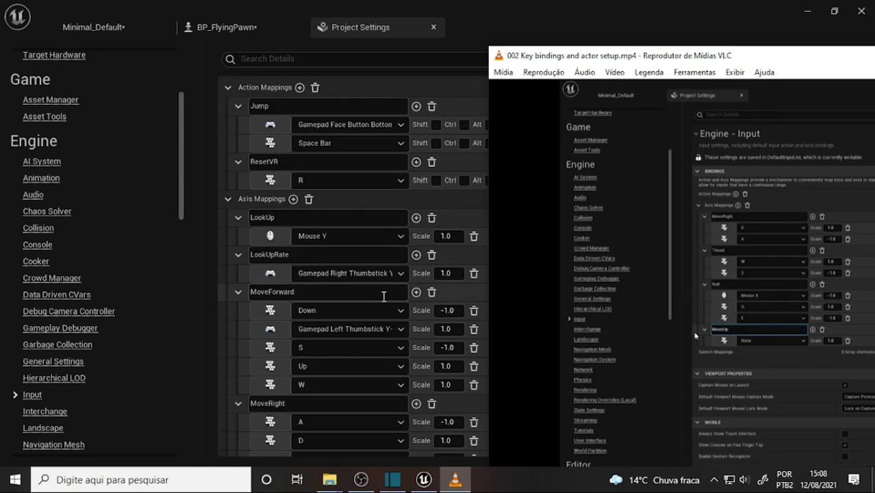
scroll(378, 284, "up", 3)
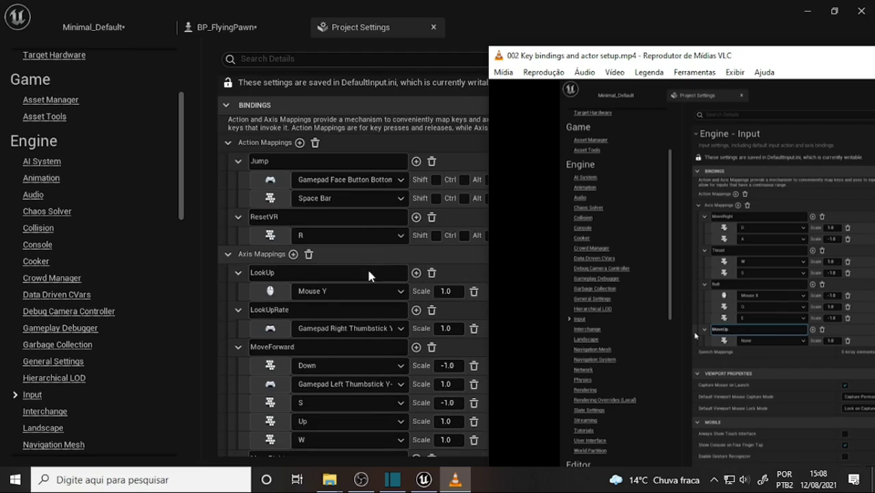
- Collapse Action Mappings and start editing the LookUp axis mapping name
left_click(227, 143)
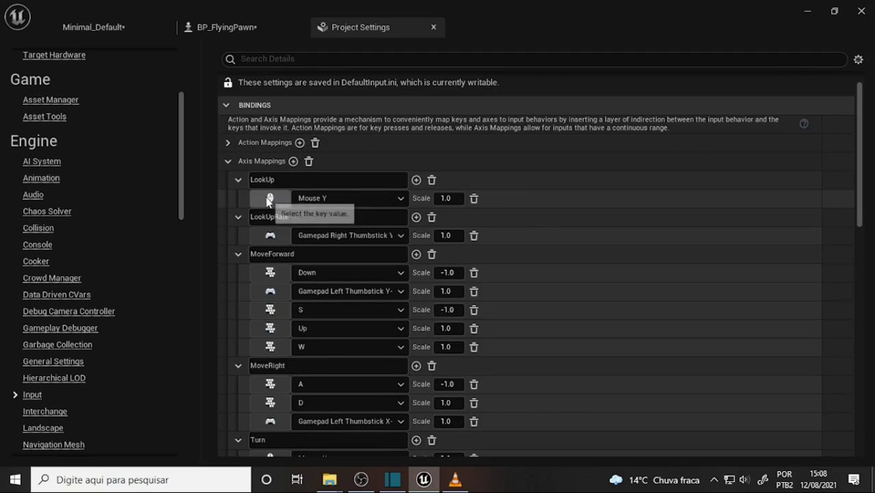
left_click(455, 479)
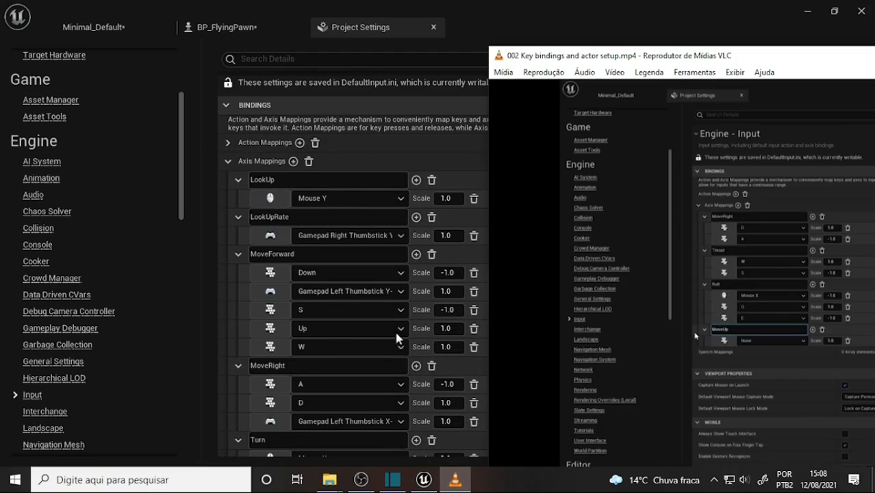
left_click(263, 181)
- Replace 'Look' with 'Move' so the LookUp axis mapping becomes MoveUp
left_click_drag(265, 181, 173, 165)
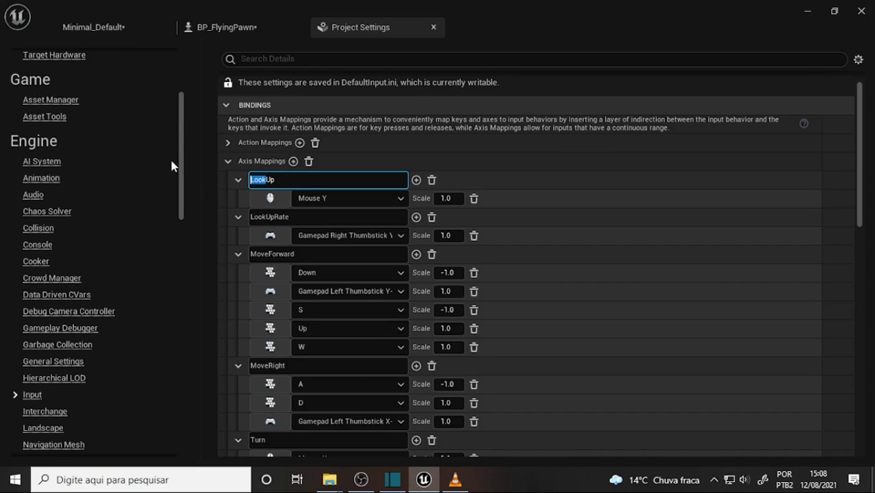
type("Move")
key("Return")
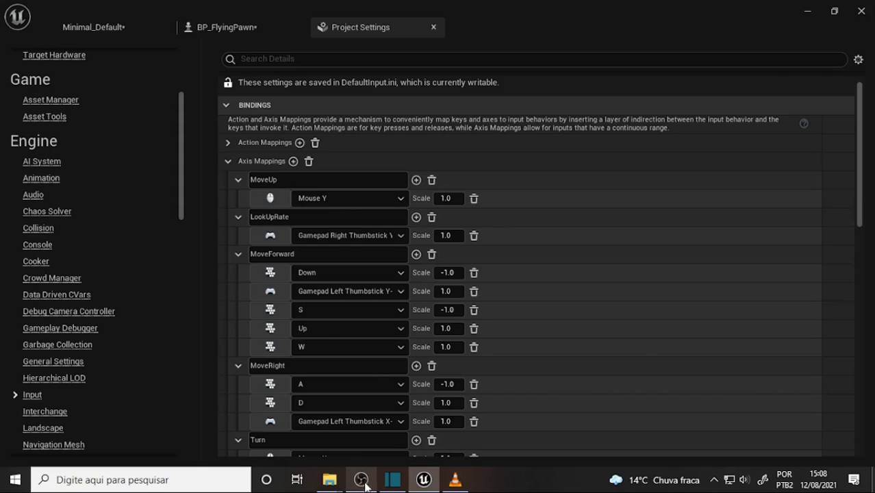
left_click(455, 481)
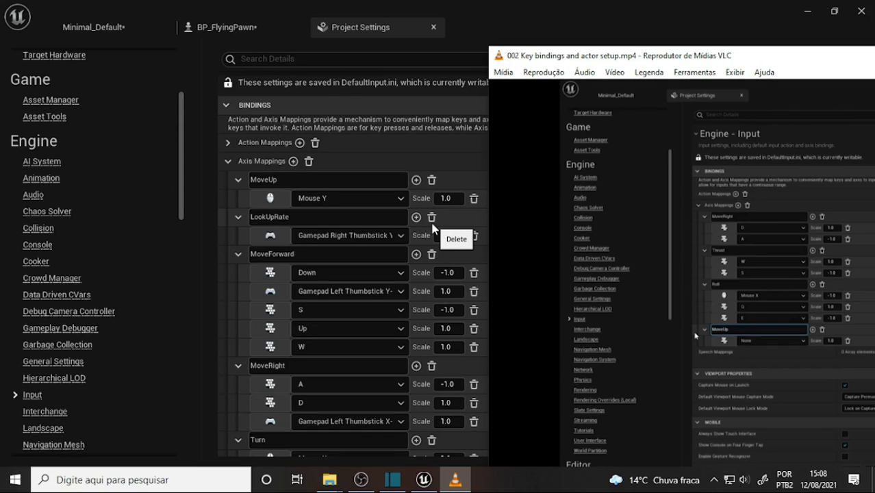
- Delete LookUpRate, MoveForward, TurnRate and MoveRight's Gamepad Left Thumbstick X-Axis binding
left_click(431, 218)
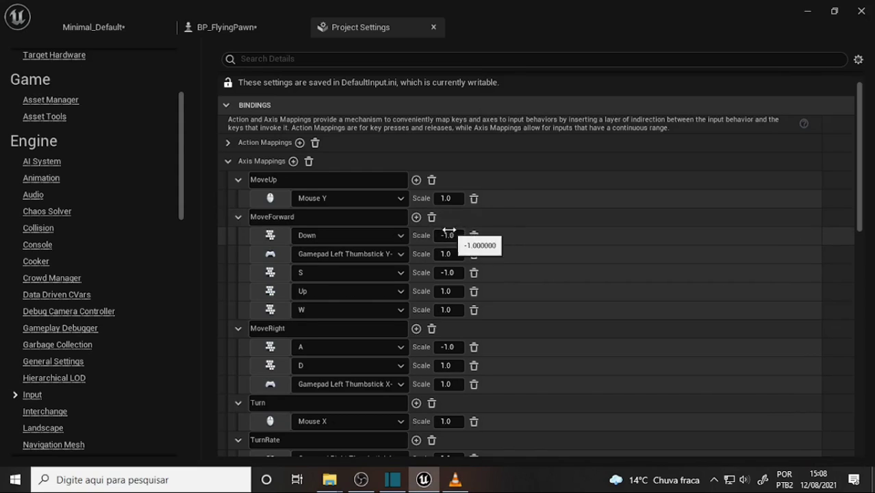
left_click(433, 218)
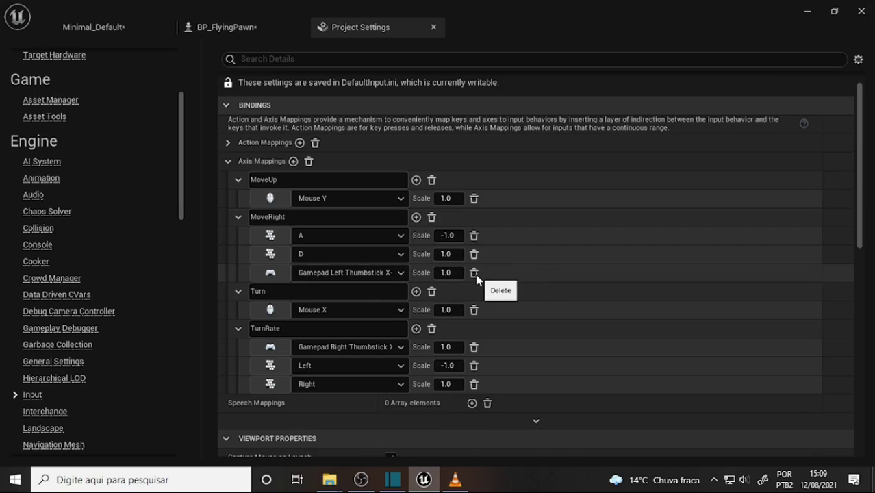
left_click(474, 272)
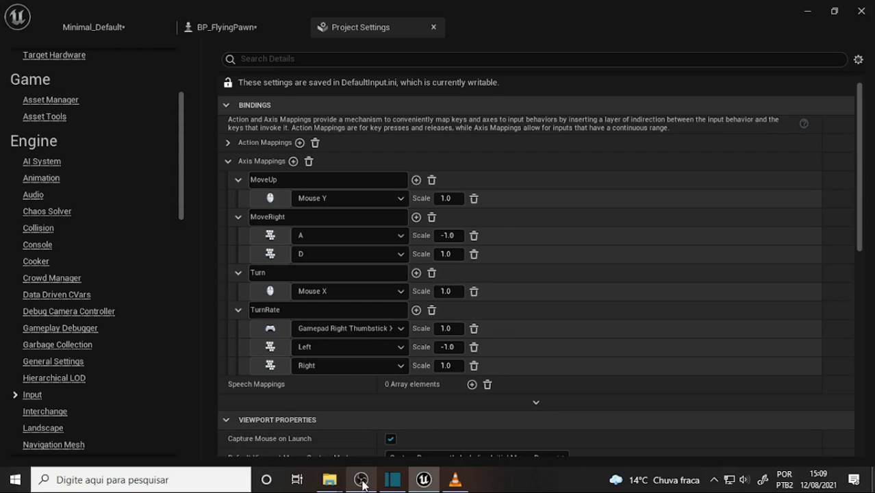
mouse_move(362, 481)
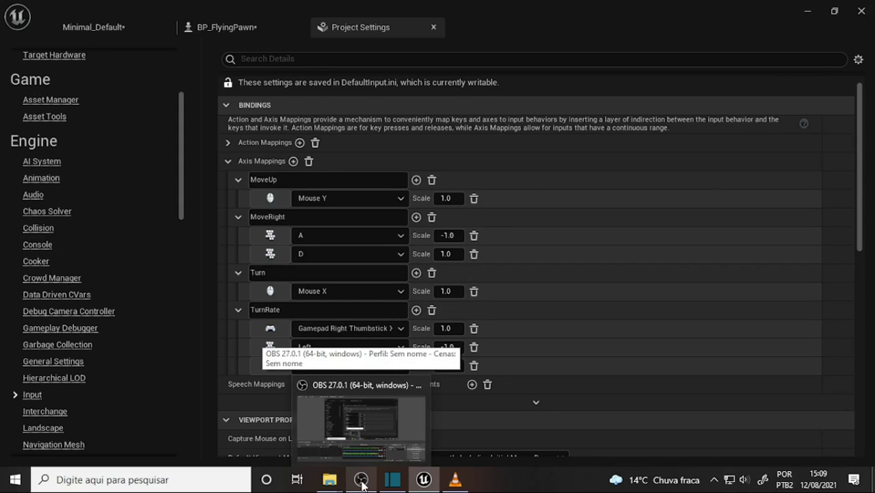
left_click(455, 479)
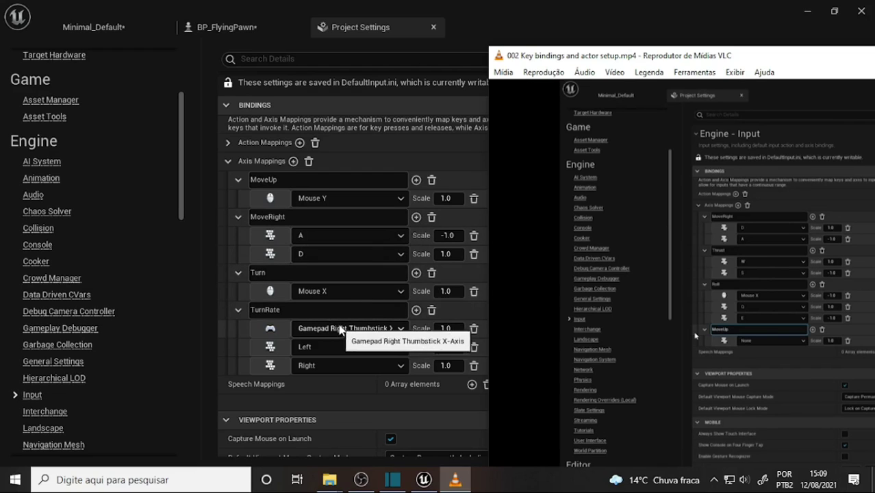
scroll(347, 298, "down", 1)
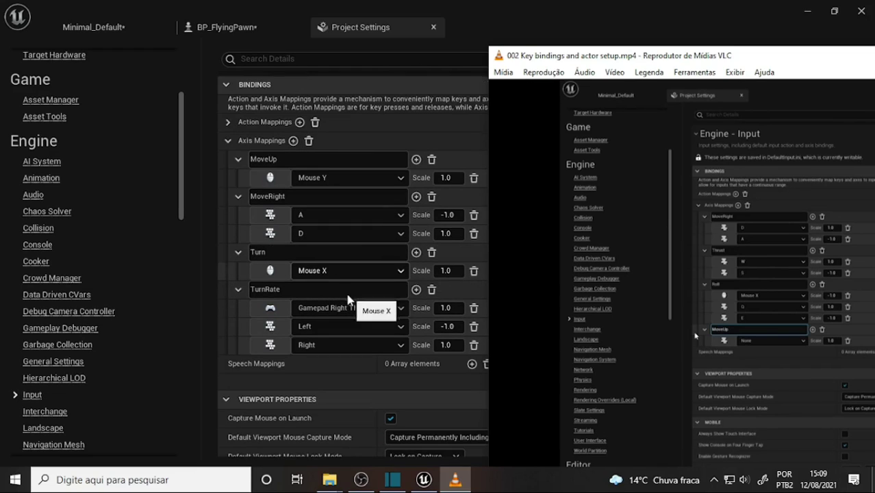
left_click(432, 289)
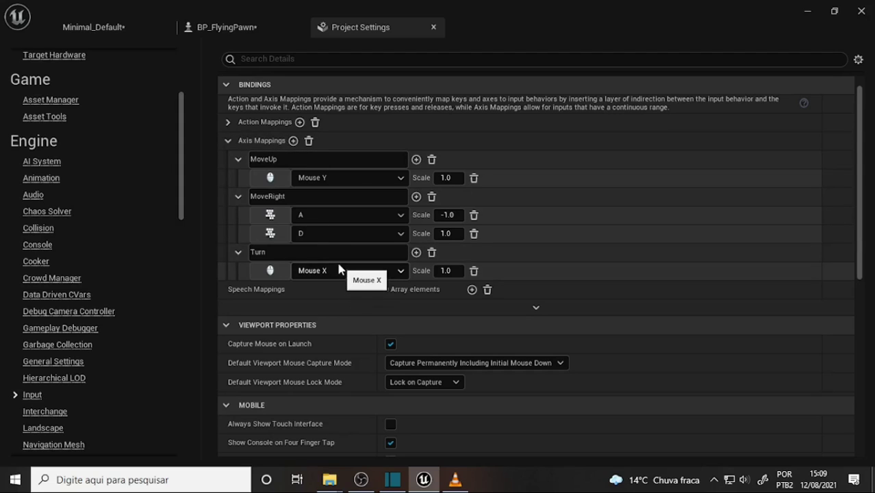
- Rename the Turn axis mapping to Thrust, keeping its Mouse X binding
left_click(275, 253)
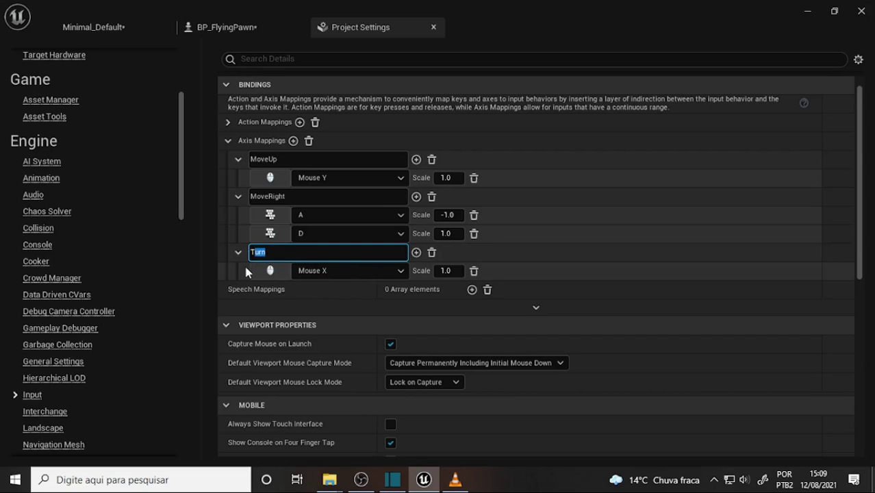
type("Thru")
type("st")
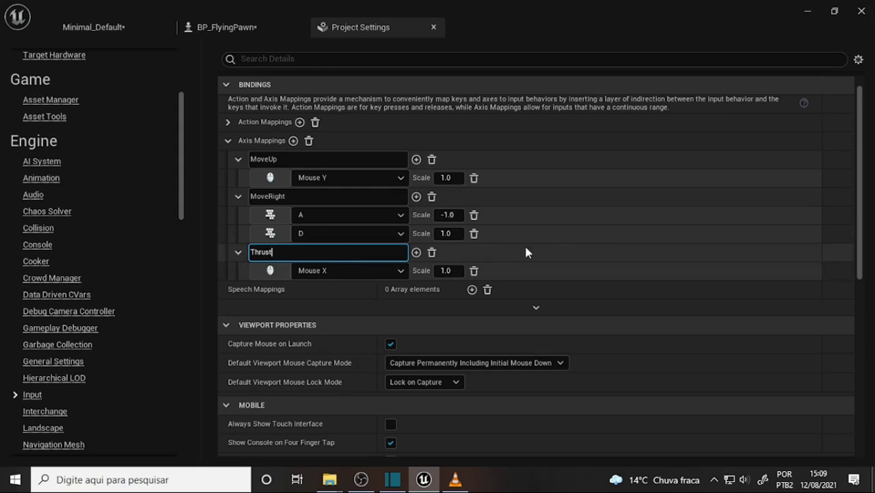
key("Return")
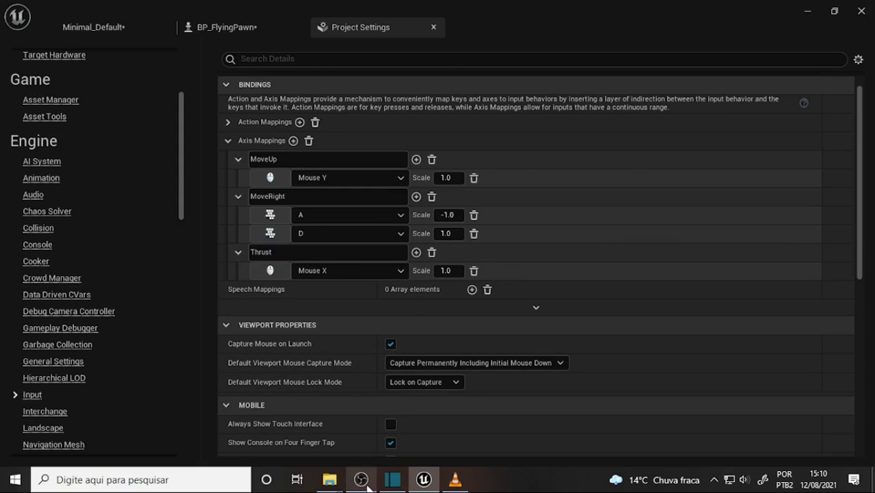
left_click(452, 482)
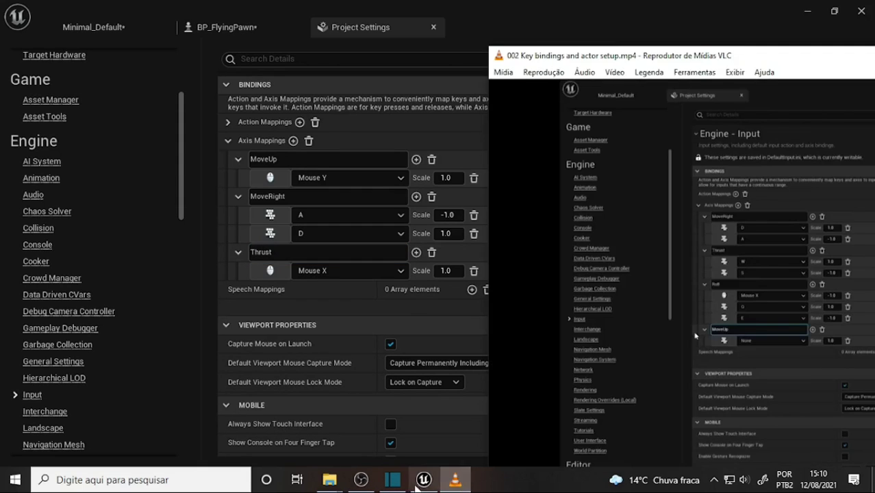
left_click(367, 481)
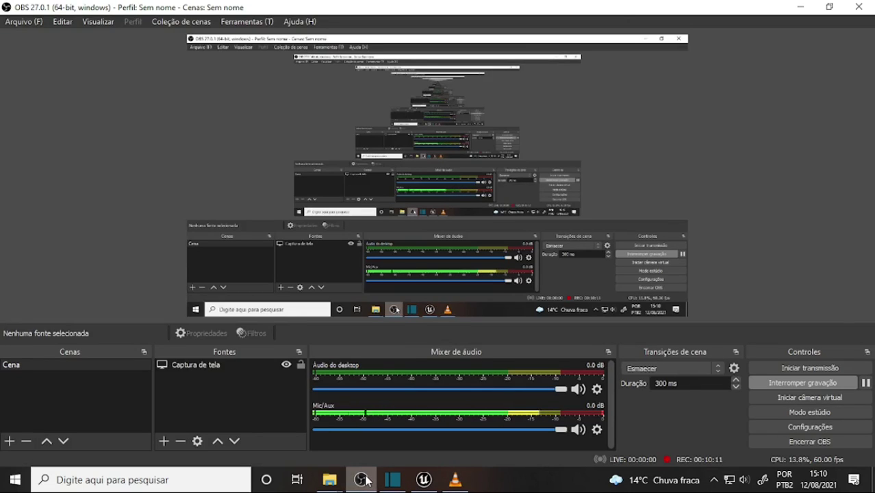
- Minimise OBS Studio to reveal the editor and tutorial video
left_click(366, 481)
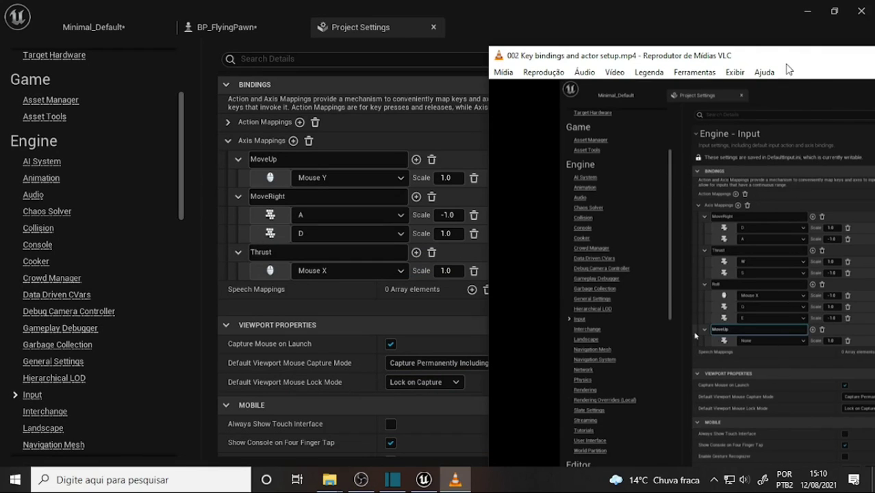
- Position the VLC tutorial window over the right side of the editor
left_click_drag(789, 63, 730, 44)
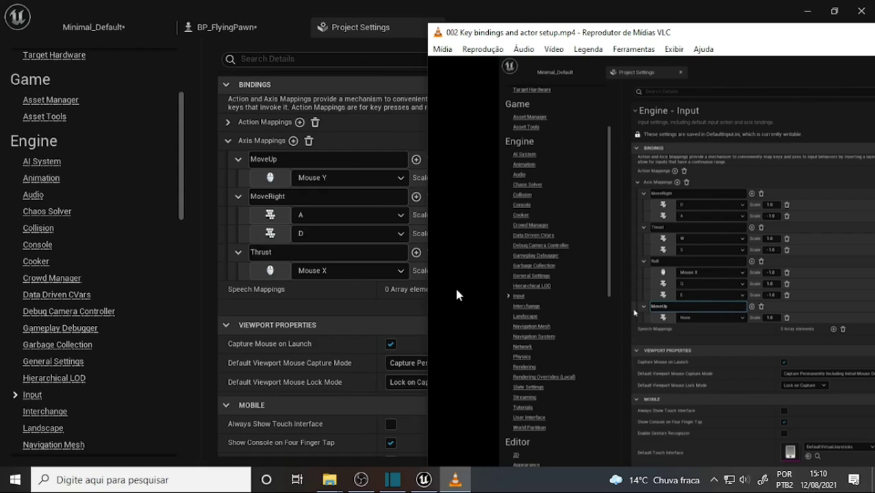
left_click_drag(538, 36, 571, 30)
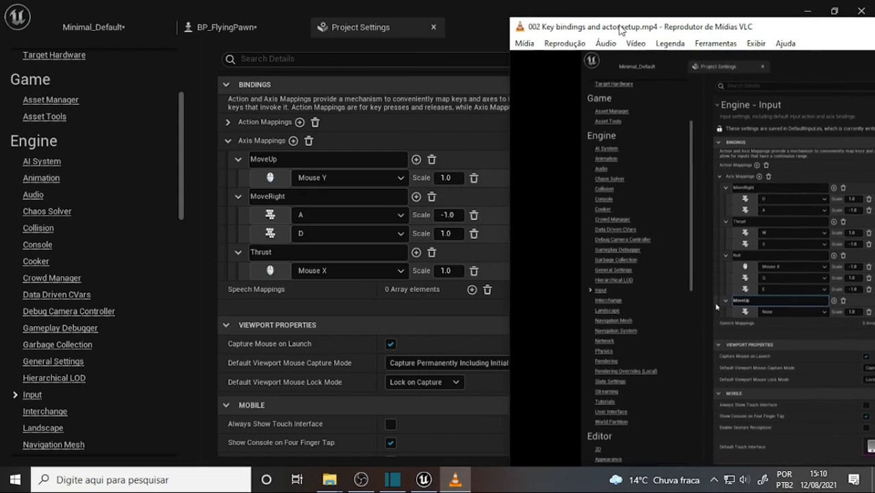